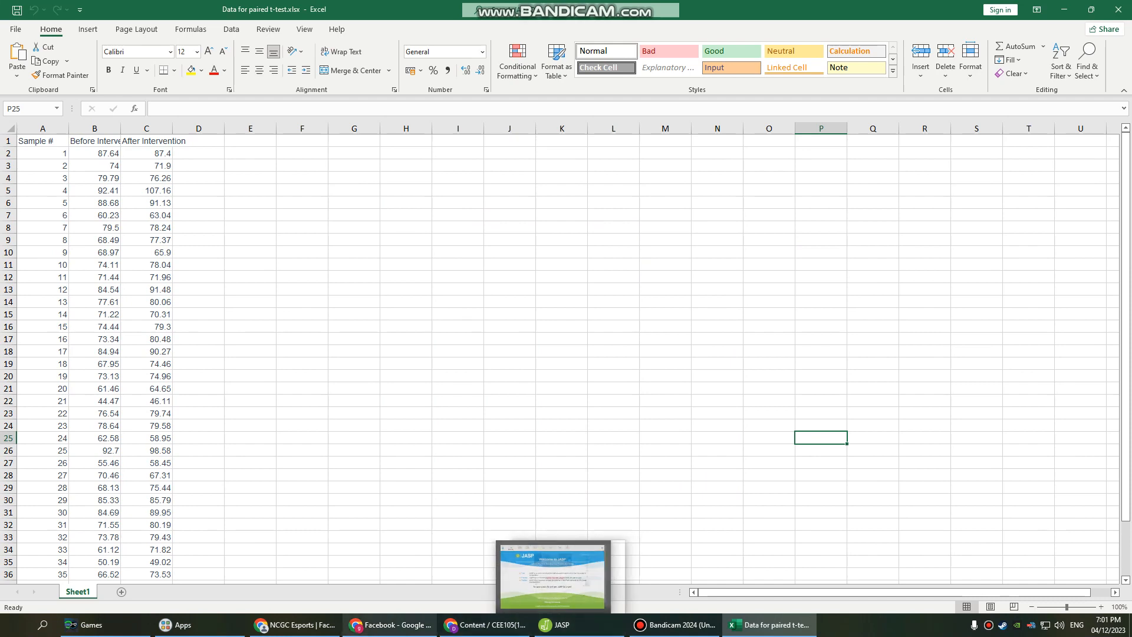
# Examine the sample numbers and the before and after intervention values in the worksheet.
pyautogui.moveTo(485, 624)
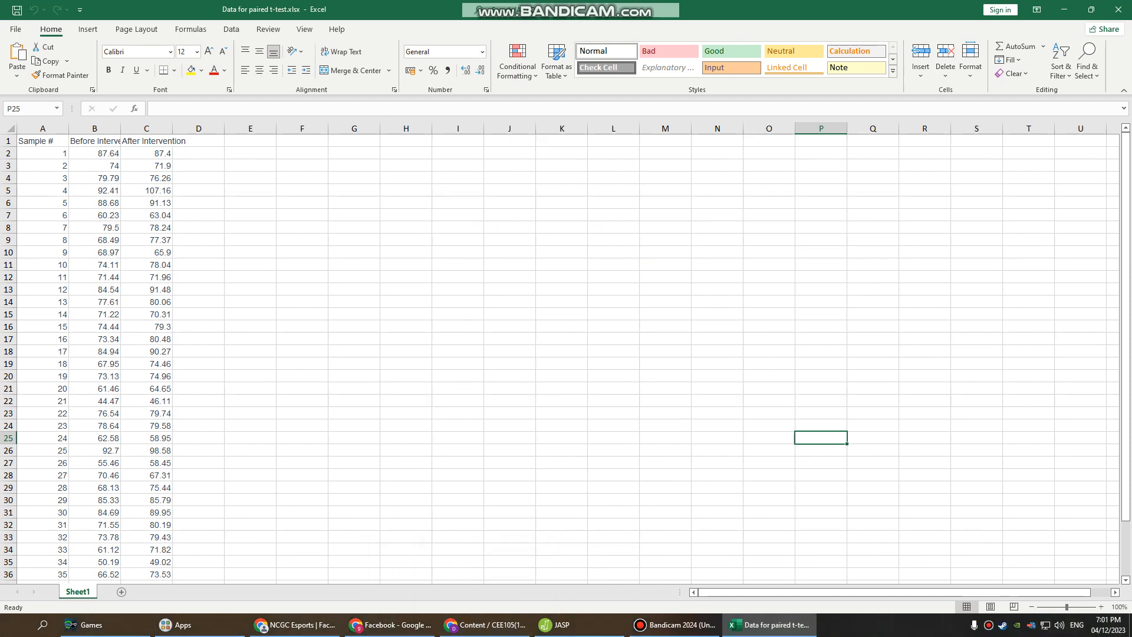
pyautogui.click(43, 153)
pyautogui.click(95, 153)
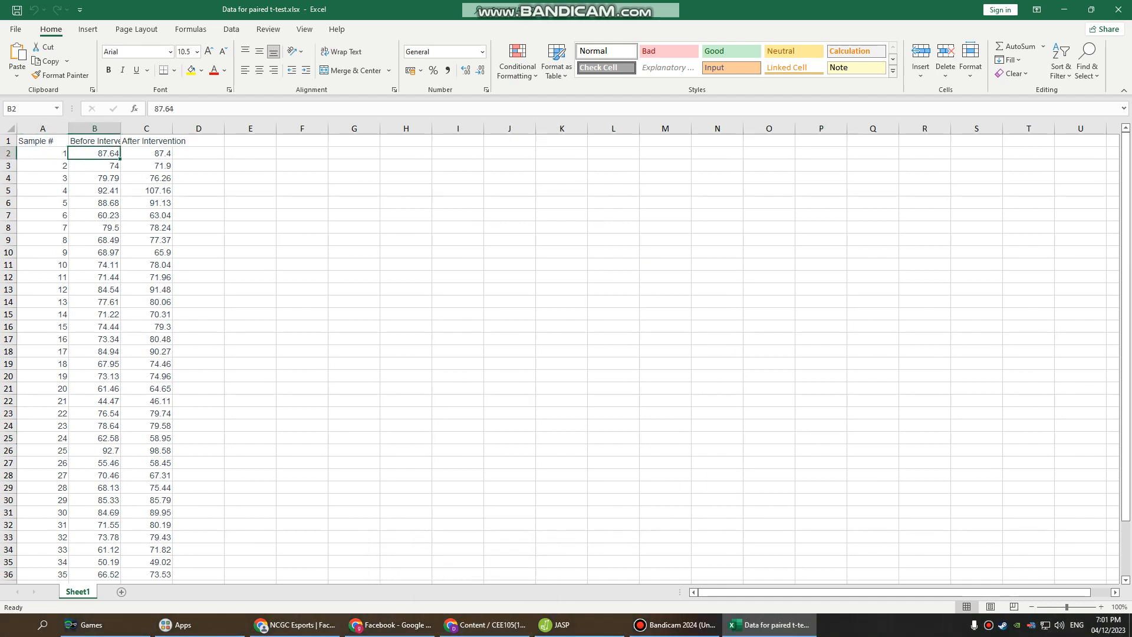
pyautogui.click(146, 154)
pyautogui.click(42, 153)
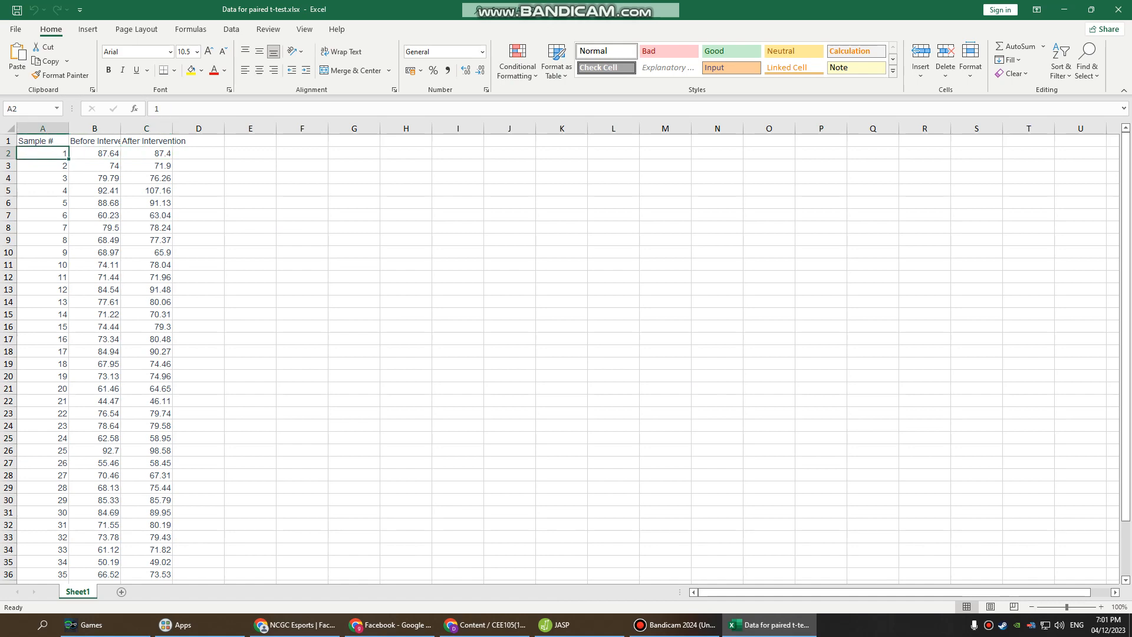
pyautogui.click(94, 153)
pyautogui.click(146, 153)
pyautogui.click(147, 191)
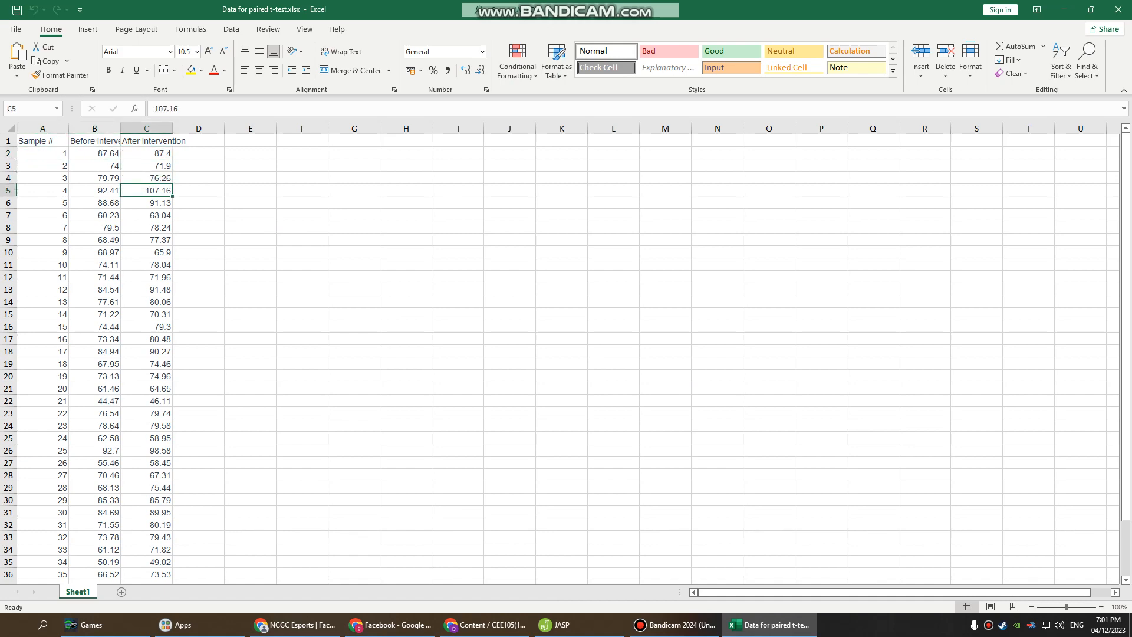
pyautogui.scroll(-5, 566, 354)
pyautogui.scroll(5, 566, 353)
pyautogui.scroll(-3, 566, 354)
pyautogui.scroll(3, 566, 353)
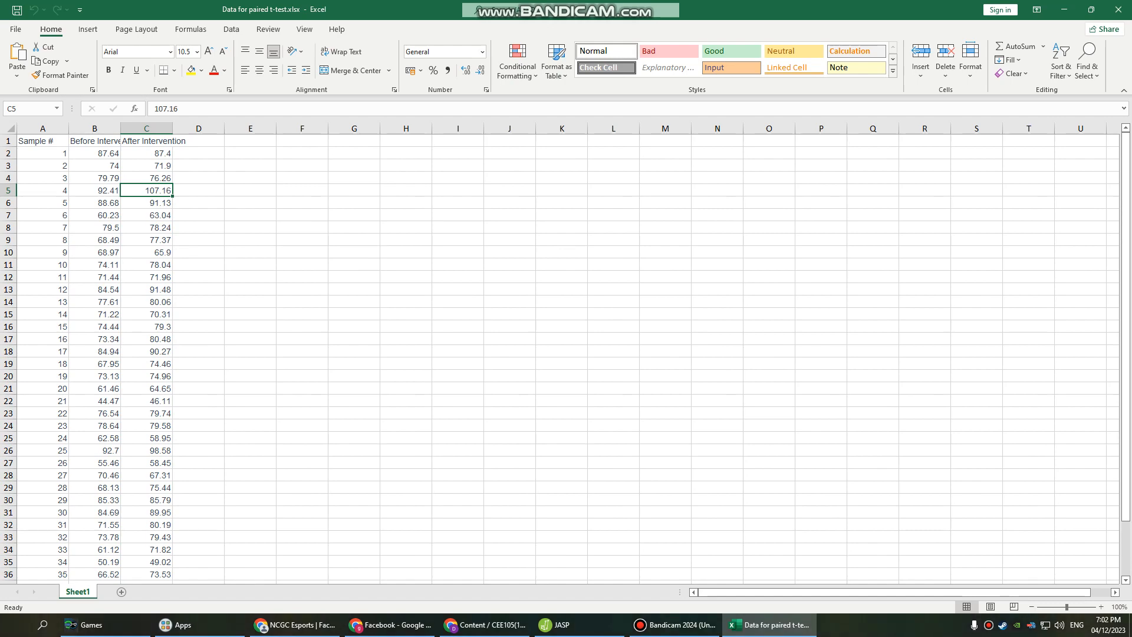
# Save the workbook in the Downloads folder as a CSV UTF-8 (Comma delimited) file.
pyautogui.click(15, 29)
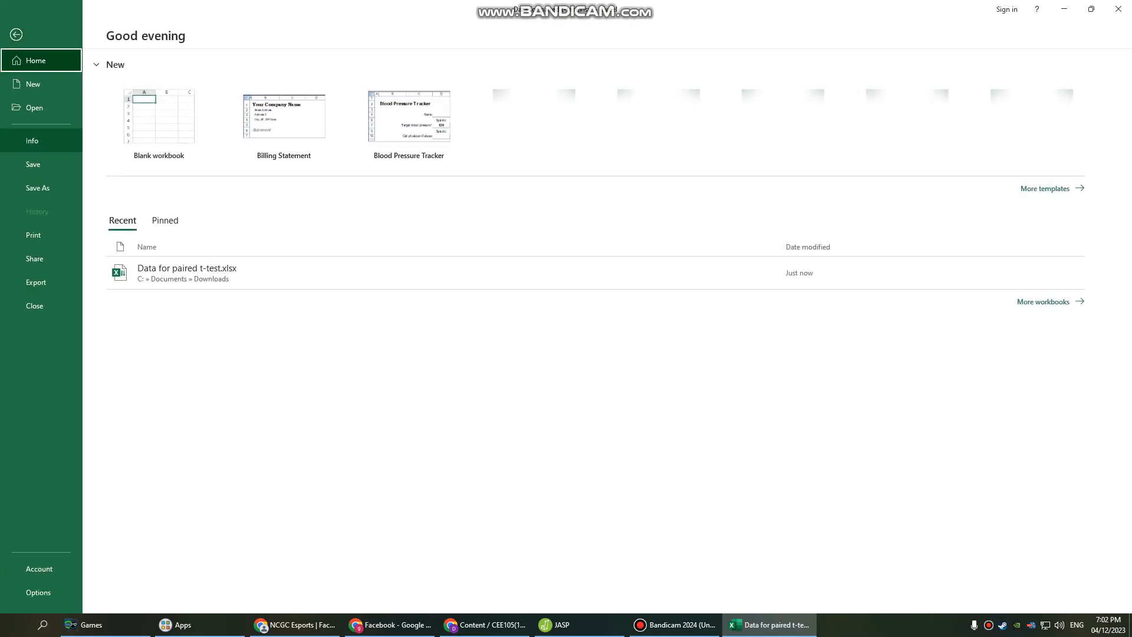
pyautogui.click(37, 188)
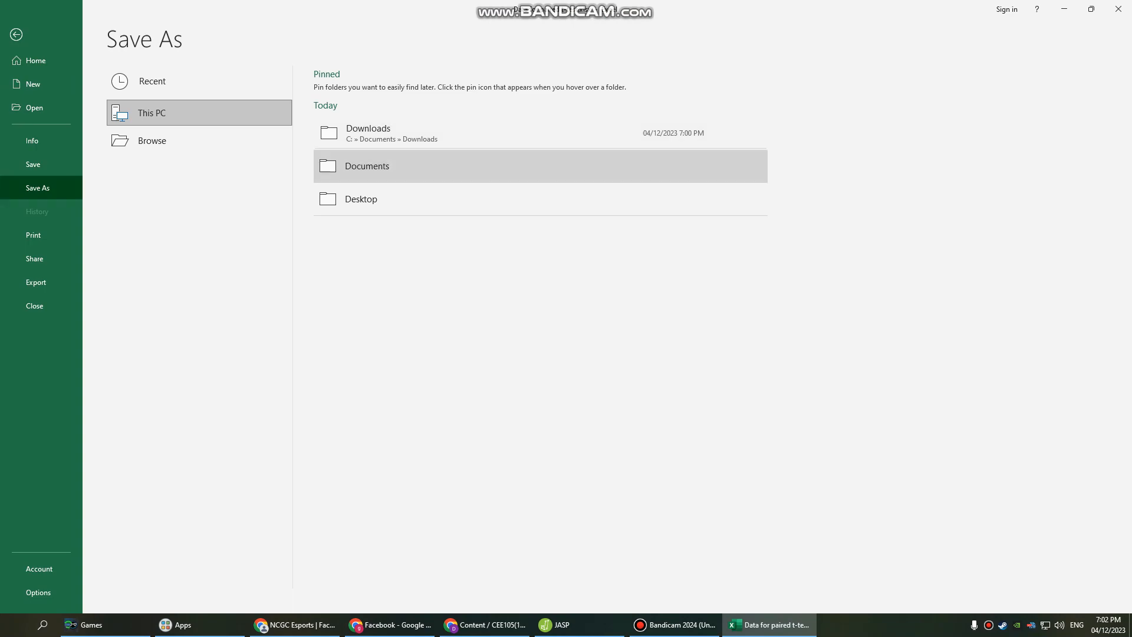
pyautogui.click(367, 165)
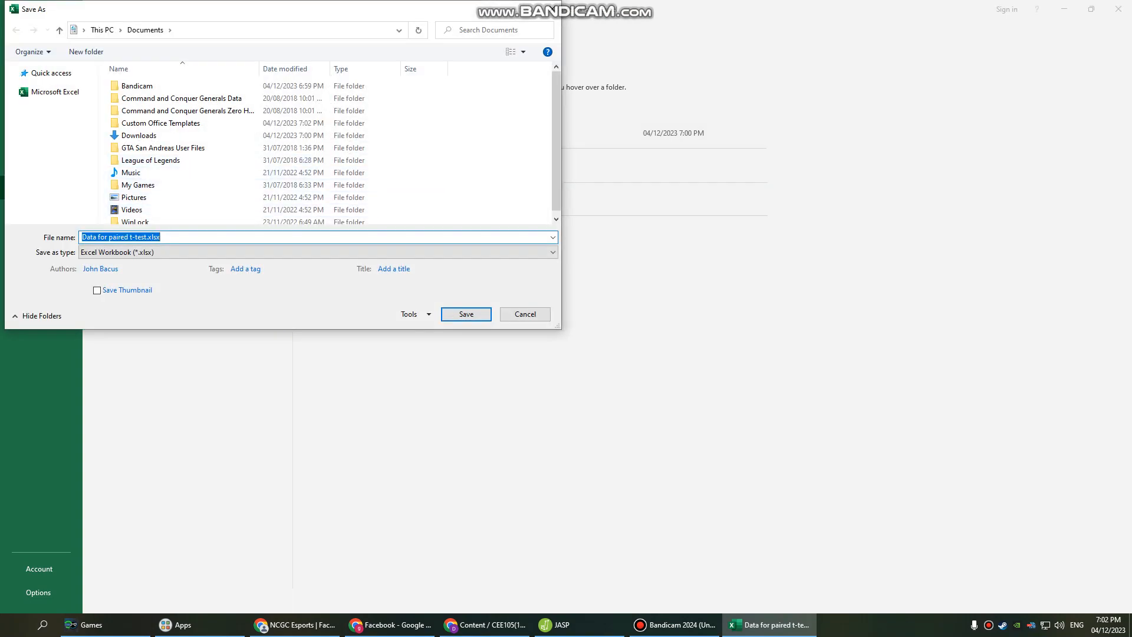
pyautogui.press('Escape')
pyautogui.click(367, 134)
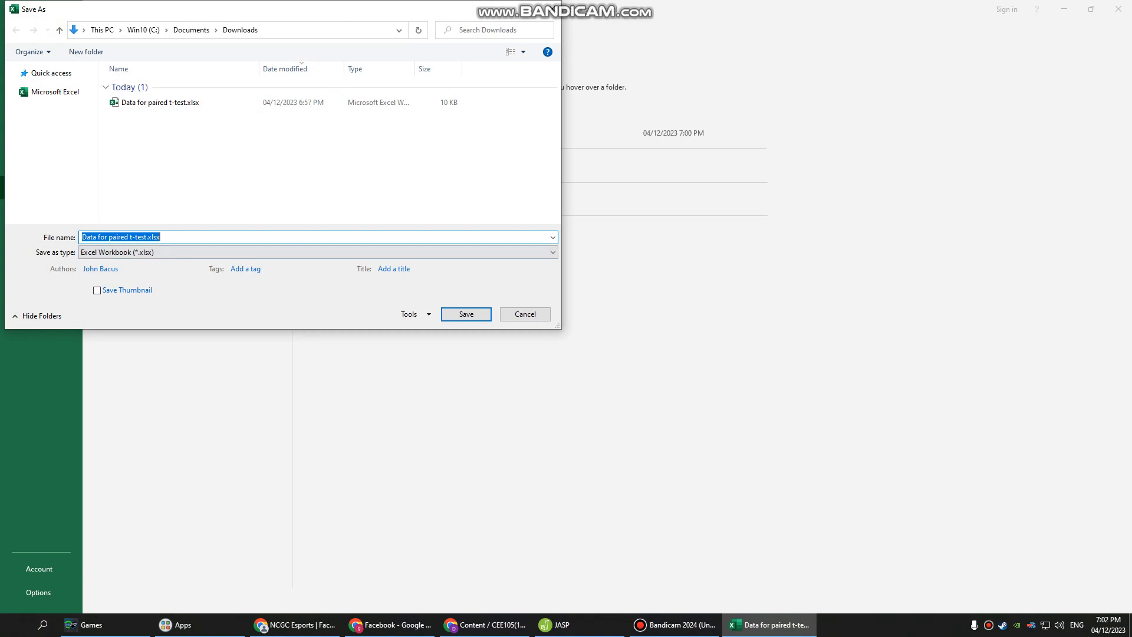
pyautogui.click(319, 252)
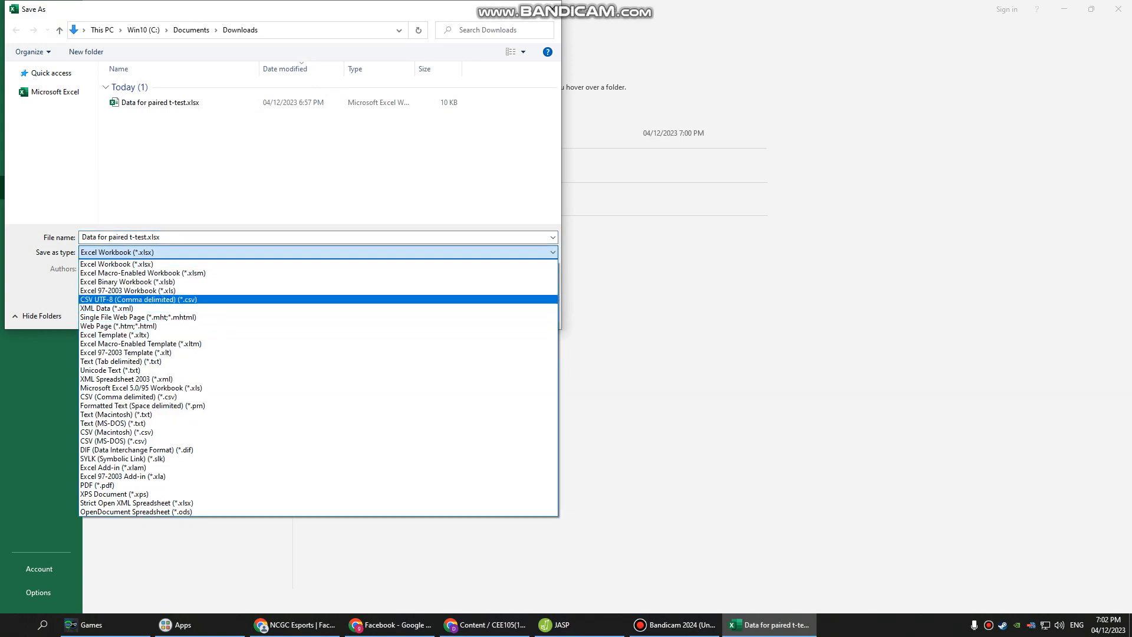
pyautogui.click(139, 300)
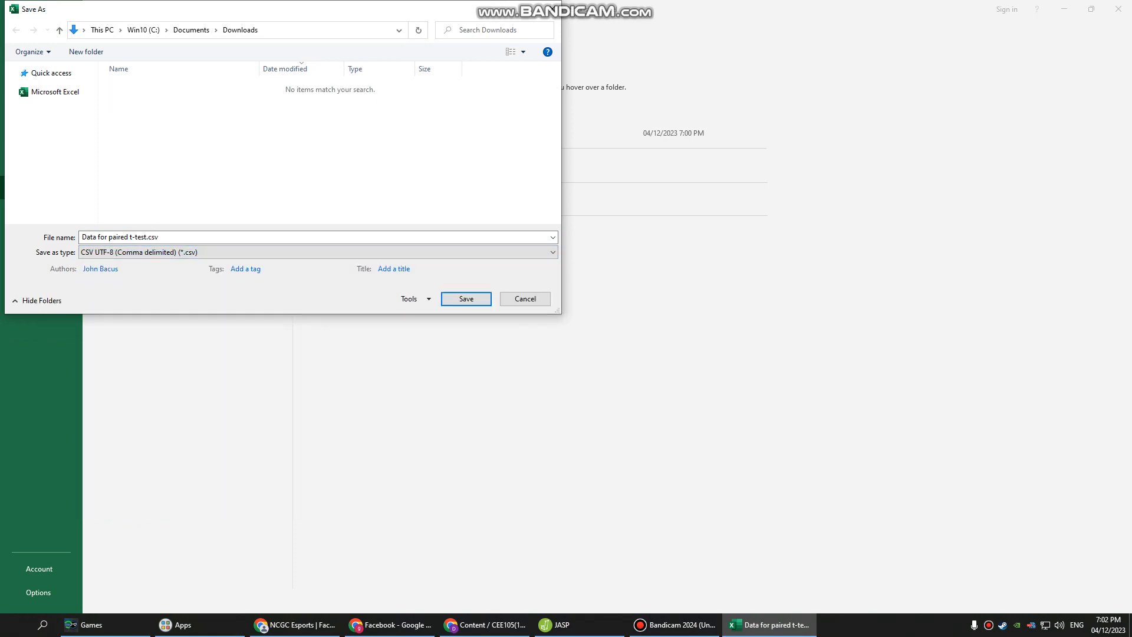
pyautogui.press('Return')
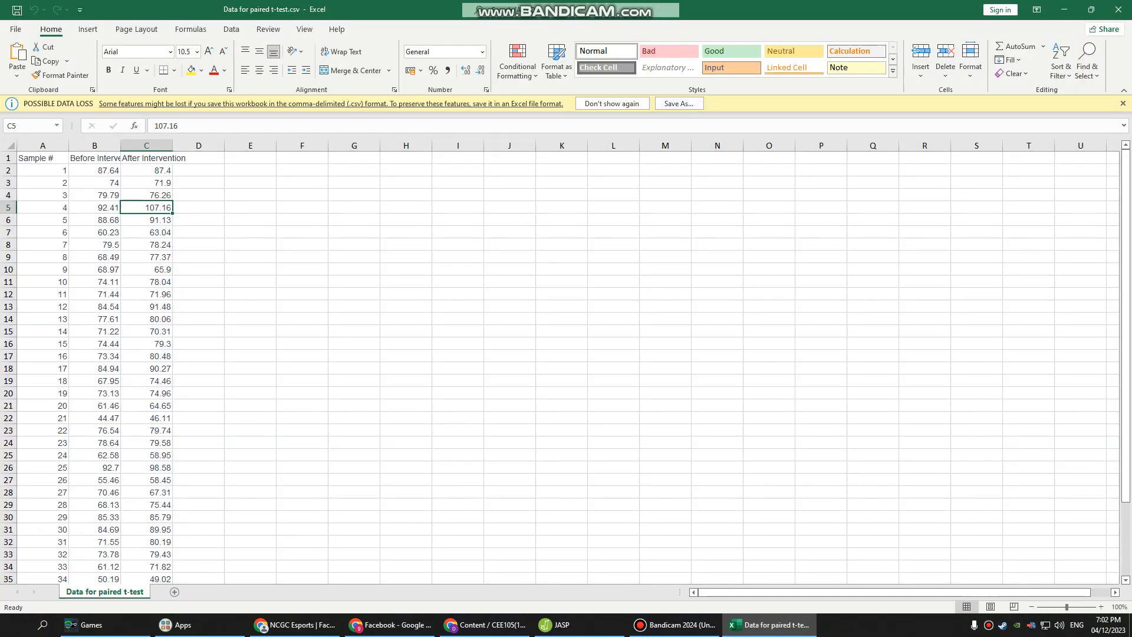
# Switch to JASP and open Data for paired t-test.csv from the Downloads folder.
pyautogui.click(554, 624)
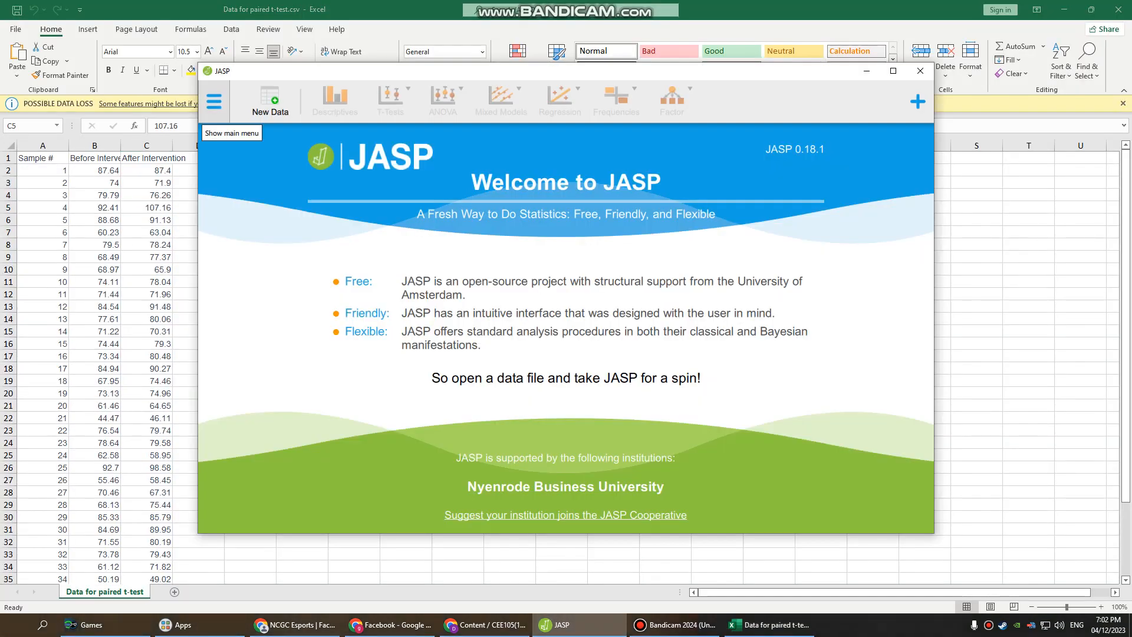
pyautogui.click(213, 102)
pyautogui.click(236, 136)
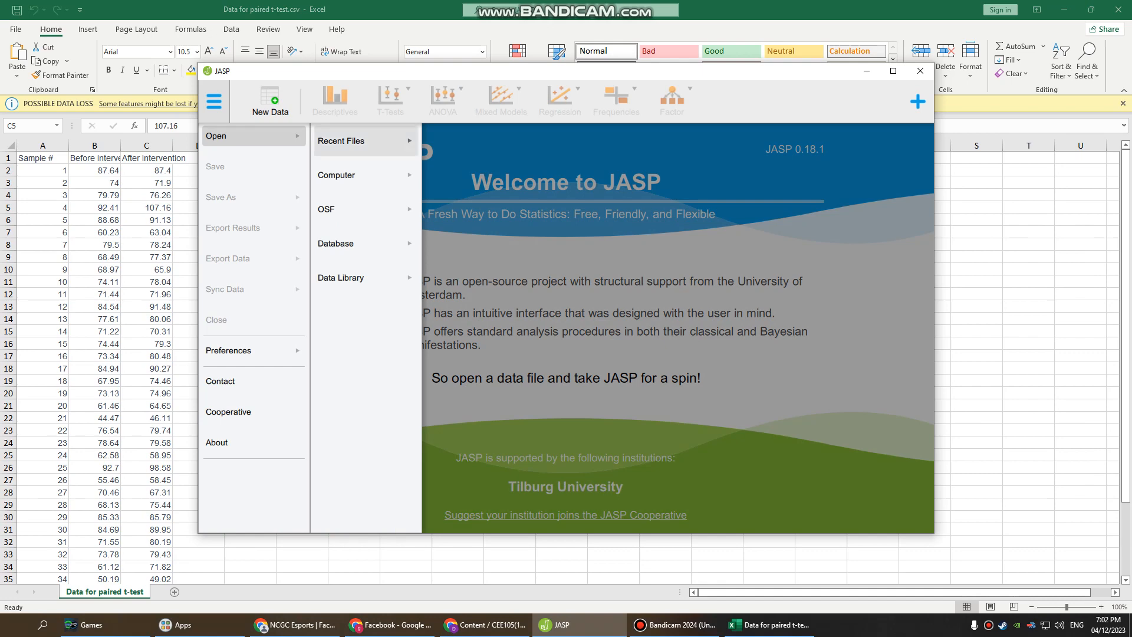
pyautogui.click(336, 174)
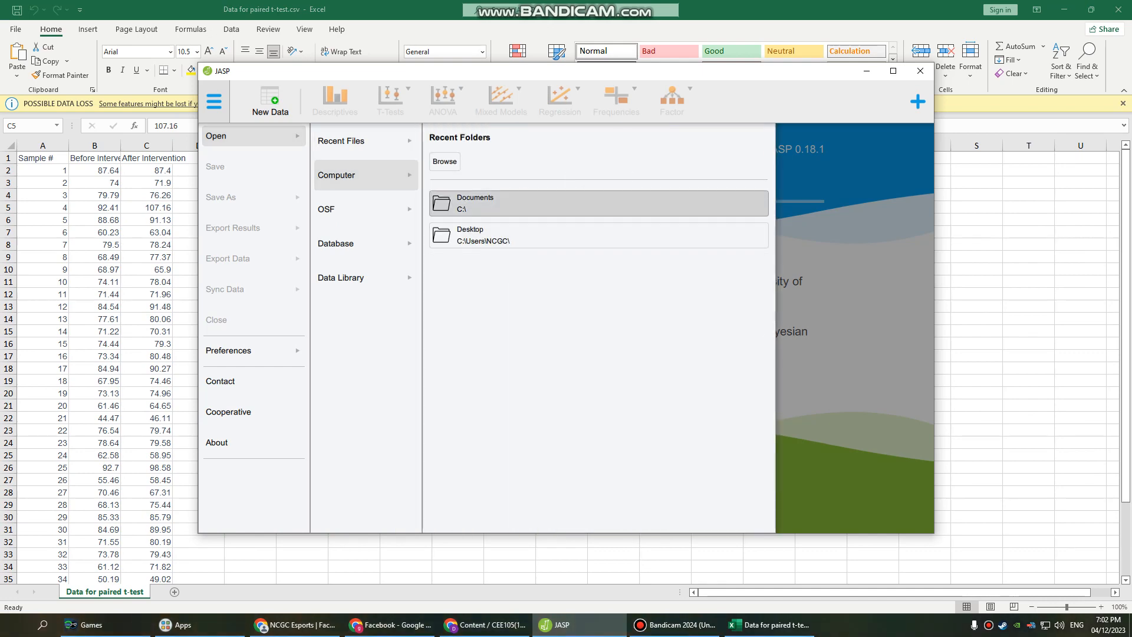
pyautogui.click(530, 203)
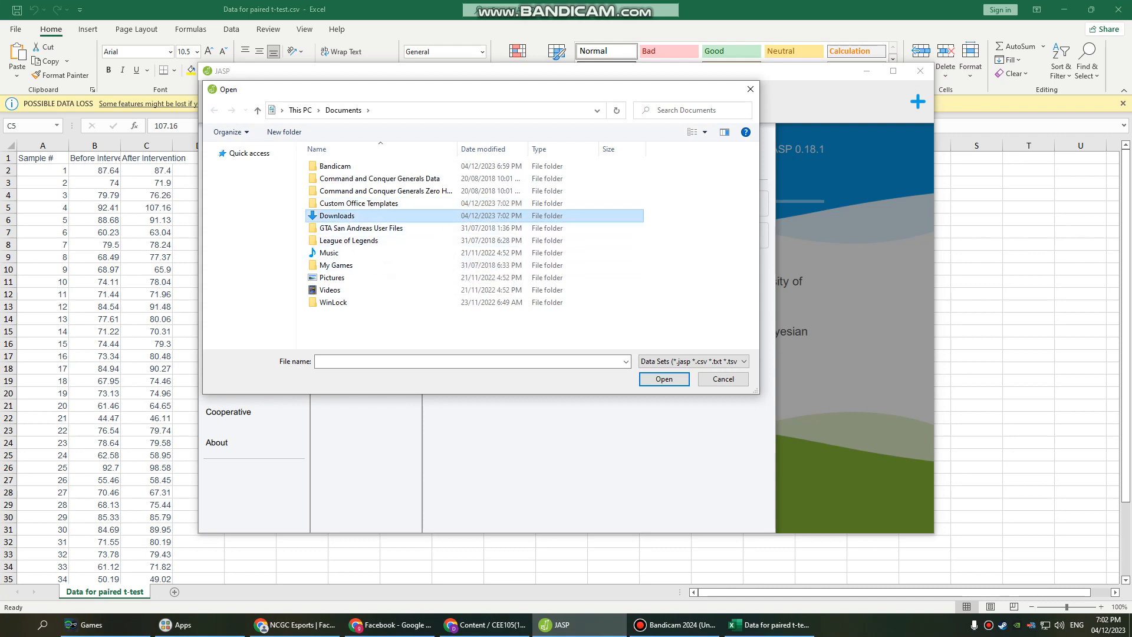
pyautogui.doubleClick(365, 216)
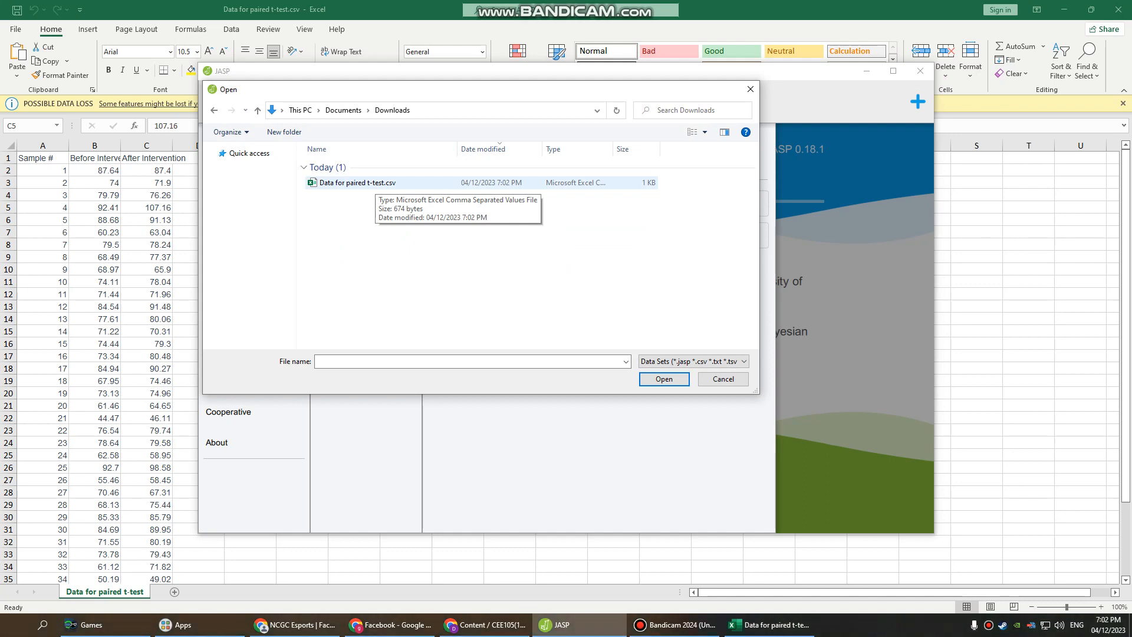
pyautogui.doubleClick(366, 183)
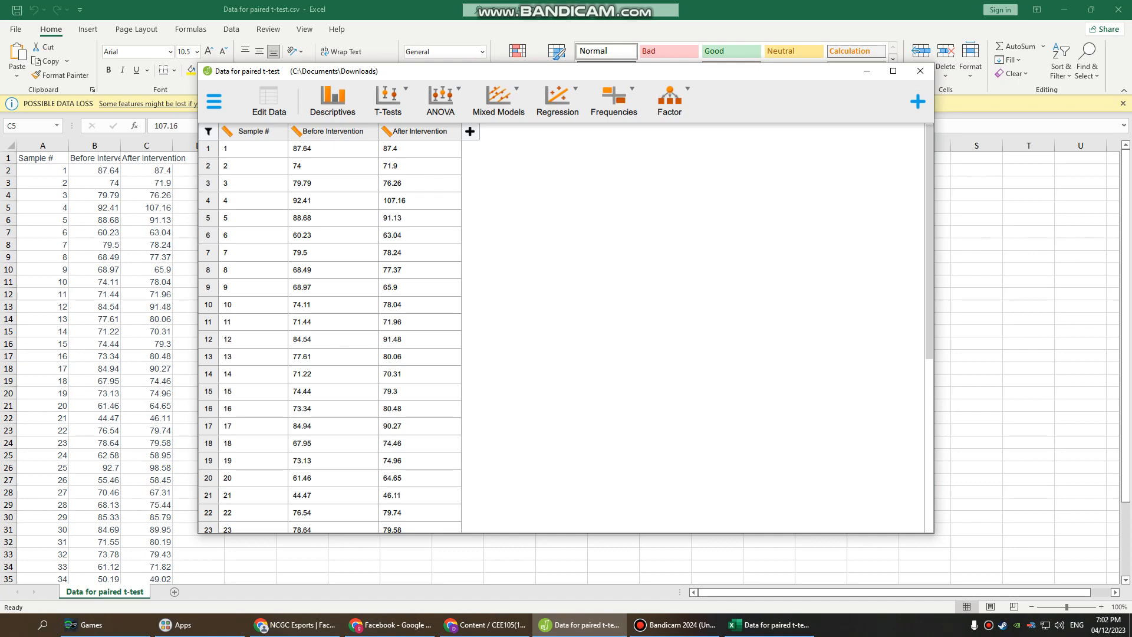
# Scroll through the imported data table to check the rows.
pyautogui.scroll(-7, 331, 330)
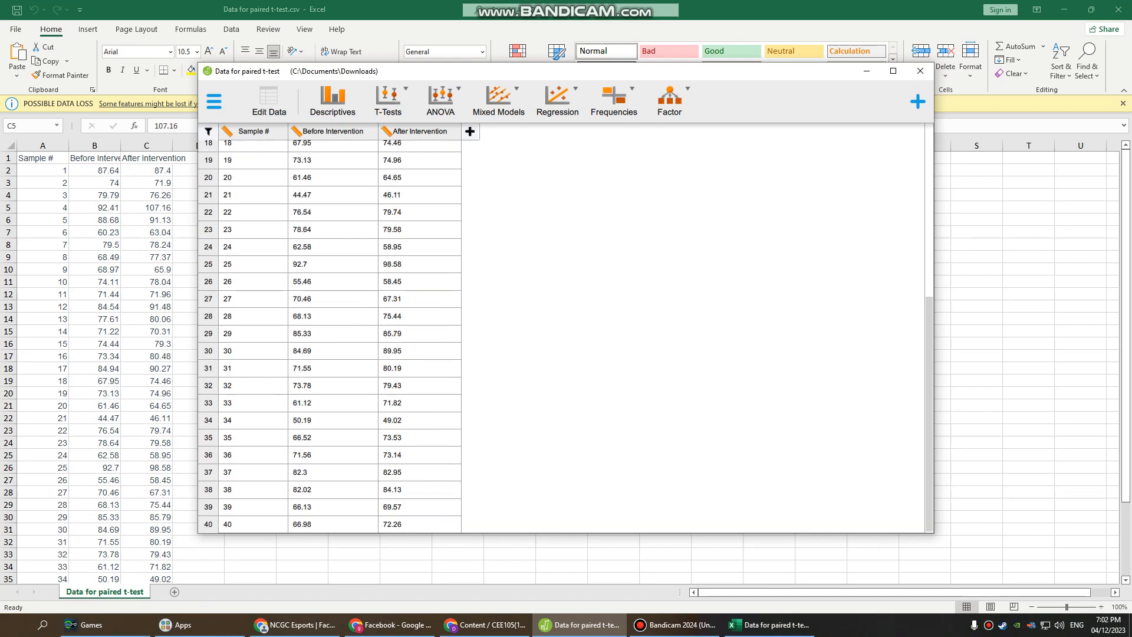
pyautogui.scroll(7, 331, 331)
pyautogui.scroll(-2, 330, 330)
pyautogui.scroll(2, 331, 331)
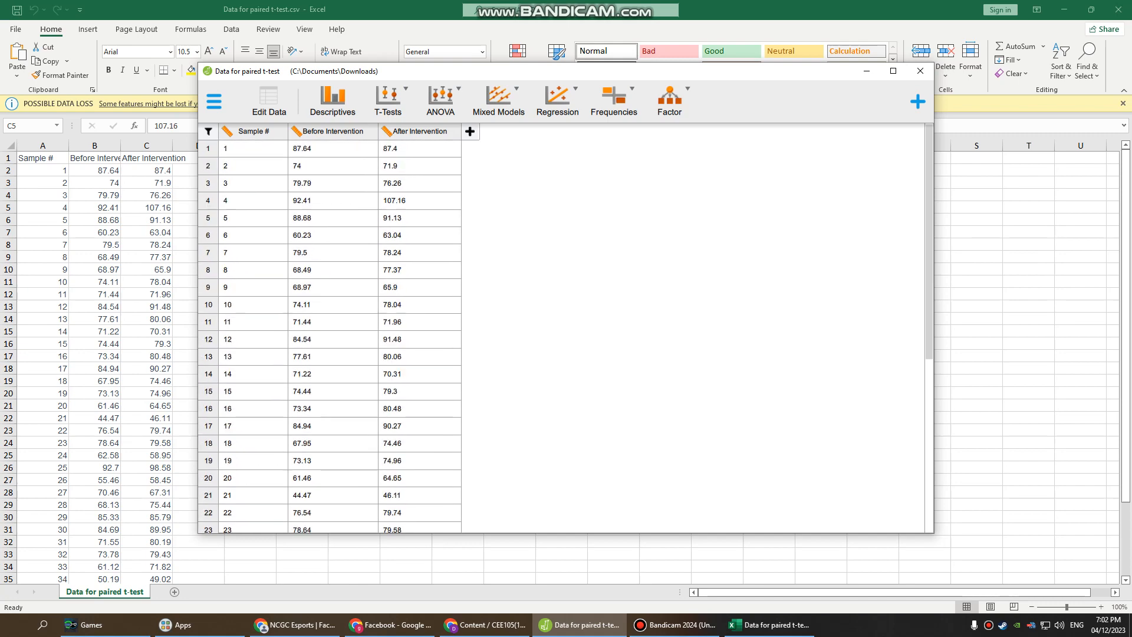
pyautogui.scroll(-2, 330, 330)
# Create a Descriptive Statistics analysis with Before Intervention and After Intervention as variables.
pyautogui.click(332, 100)
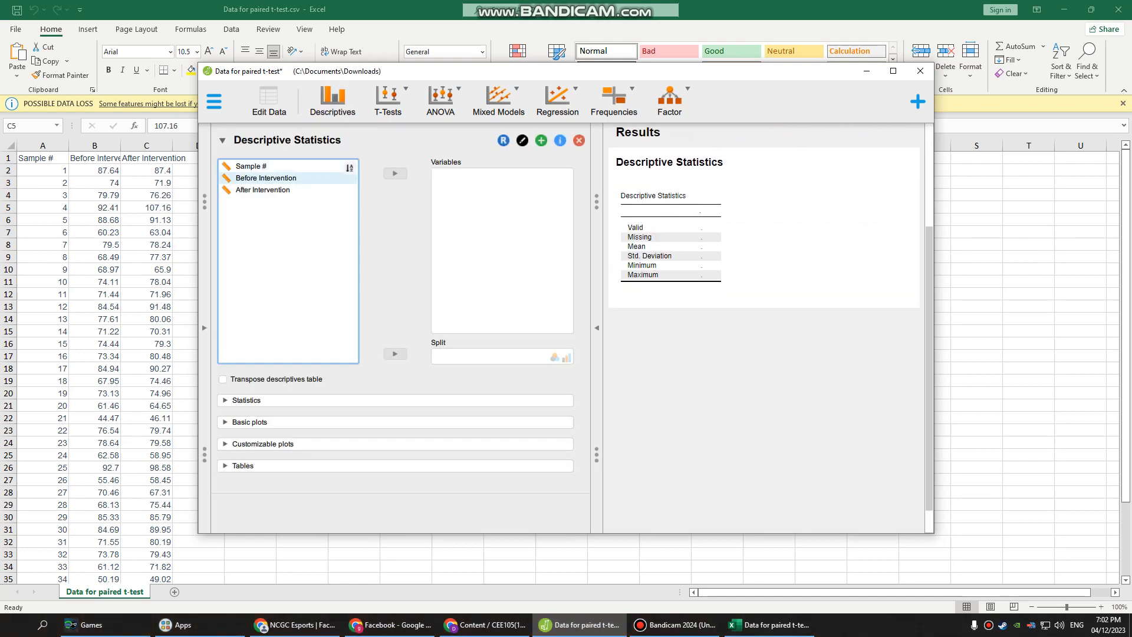
pyautogui.click(269, 100)
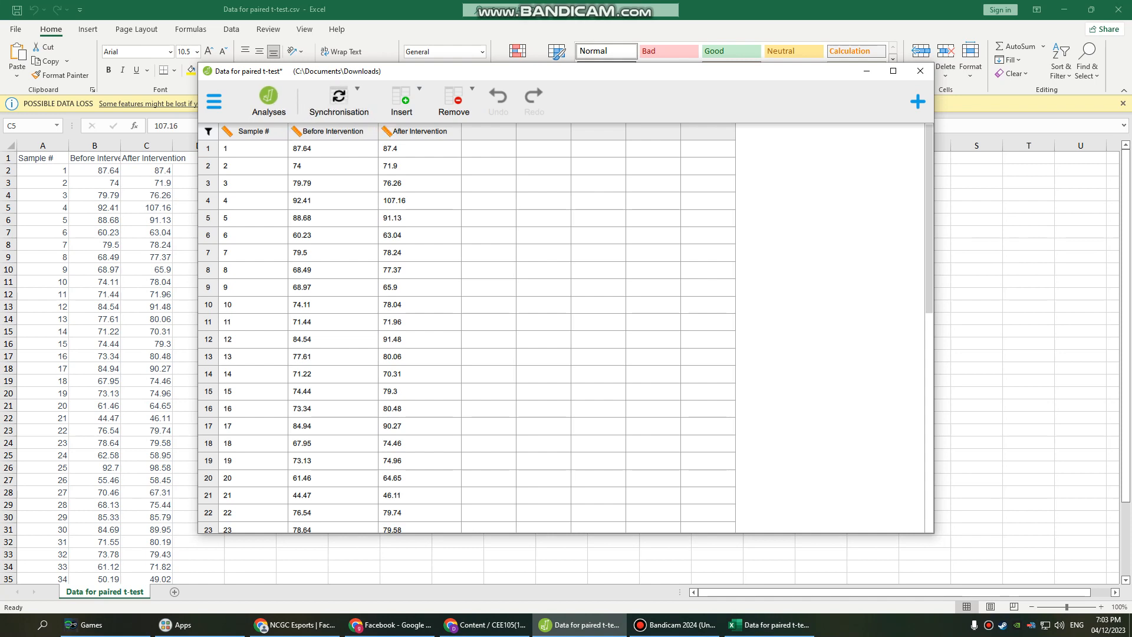
pyautogui.click(269, 100)
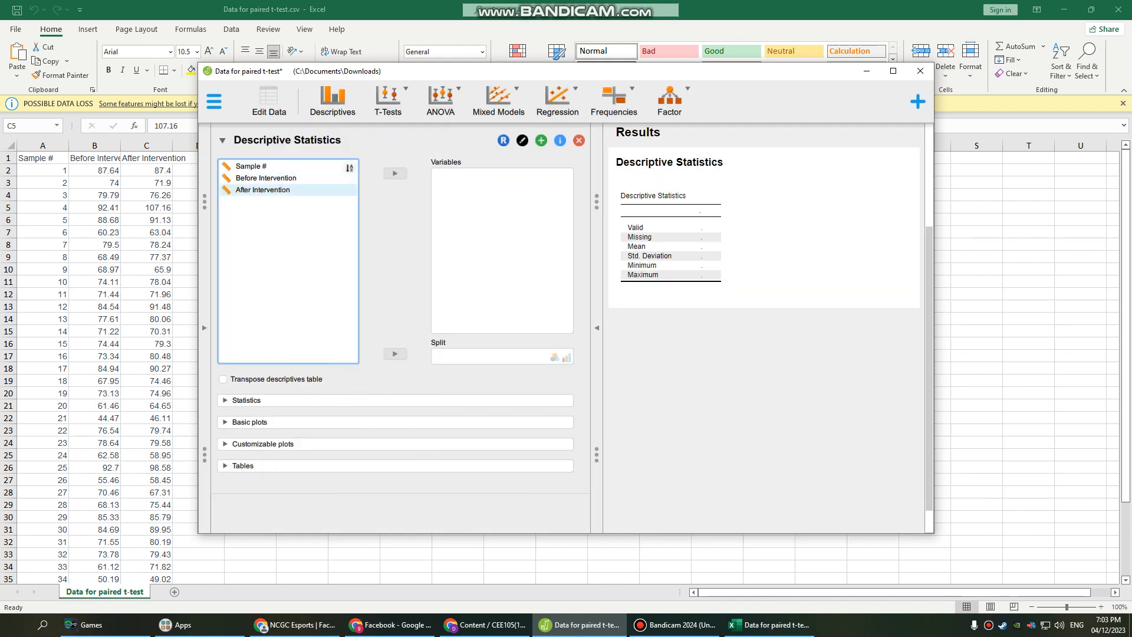
pyautogui.doubleClick(266, 179)
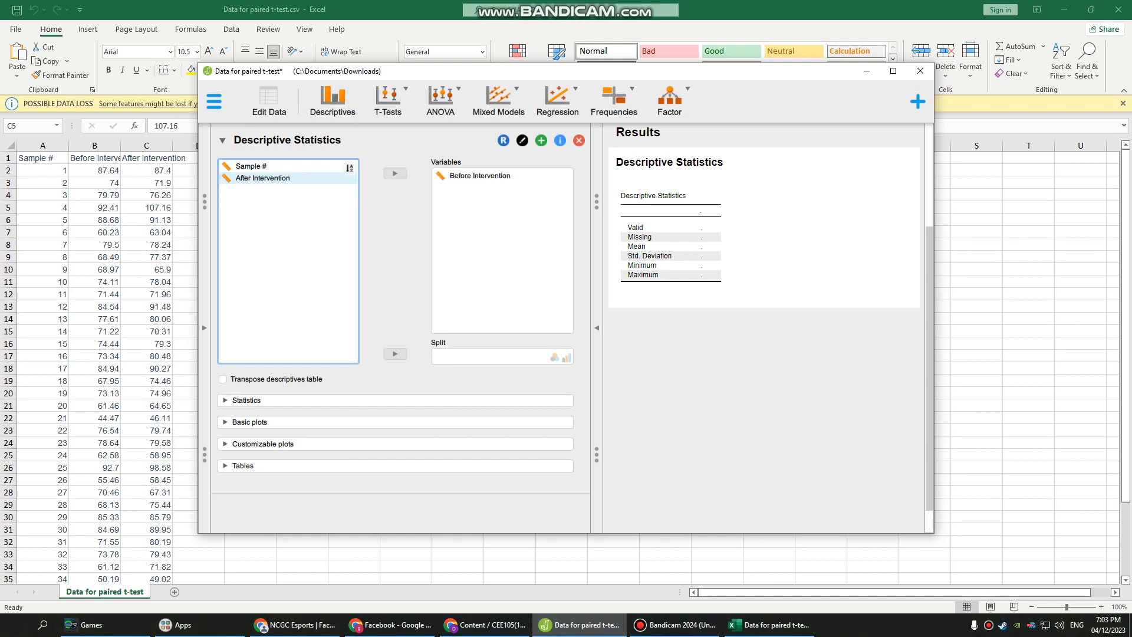
pyautogui.doubleClick(266, 178)
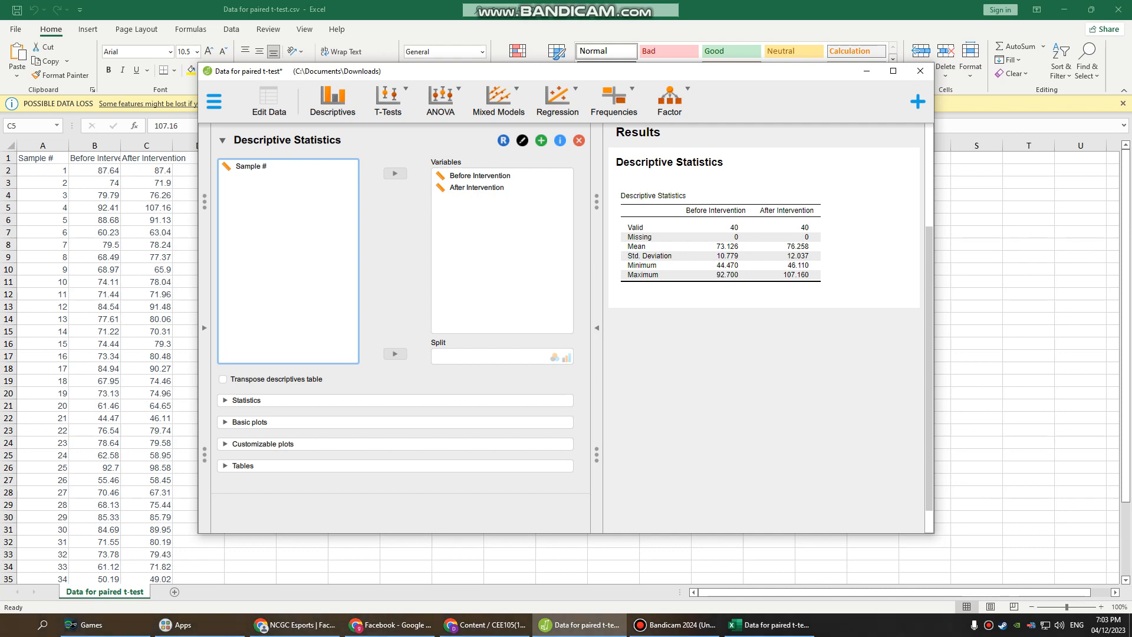
# Expand the Statistics options and add Mode and Median to the central tendency measures.
pyautogui.click(247, 400)
pyautogui.scroll(-3, 395, 401)
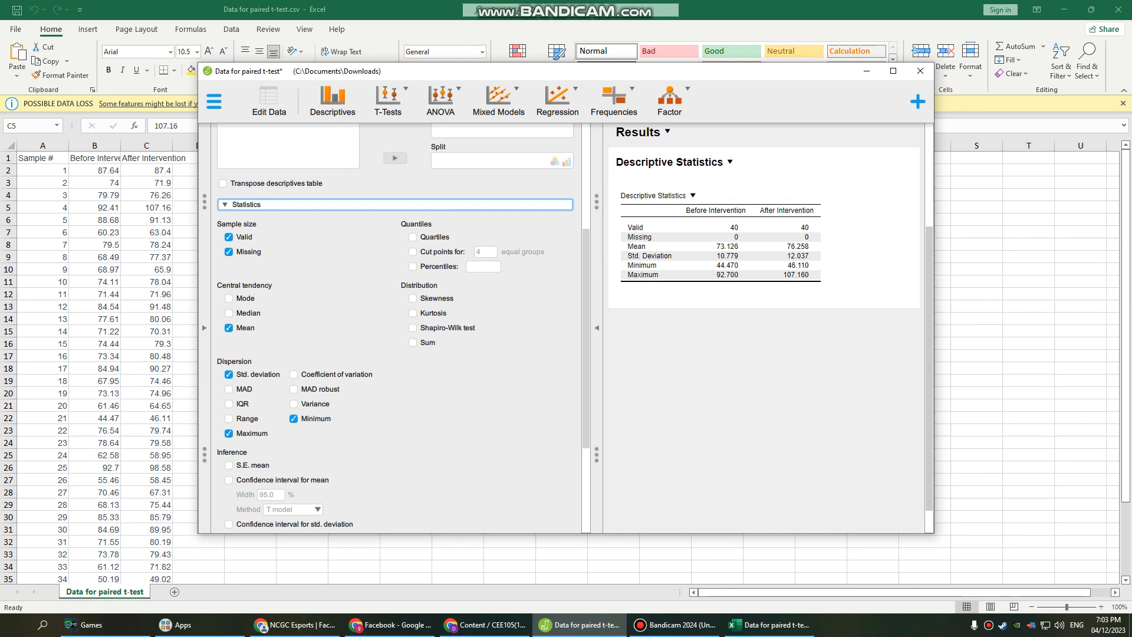
pyautogui.click(228, 298)
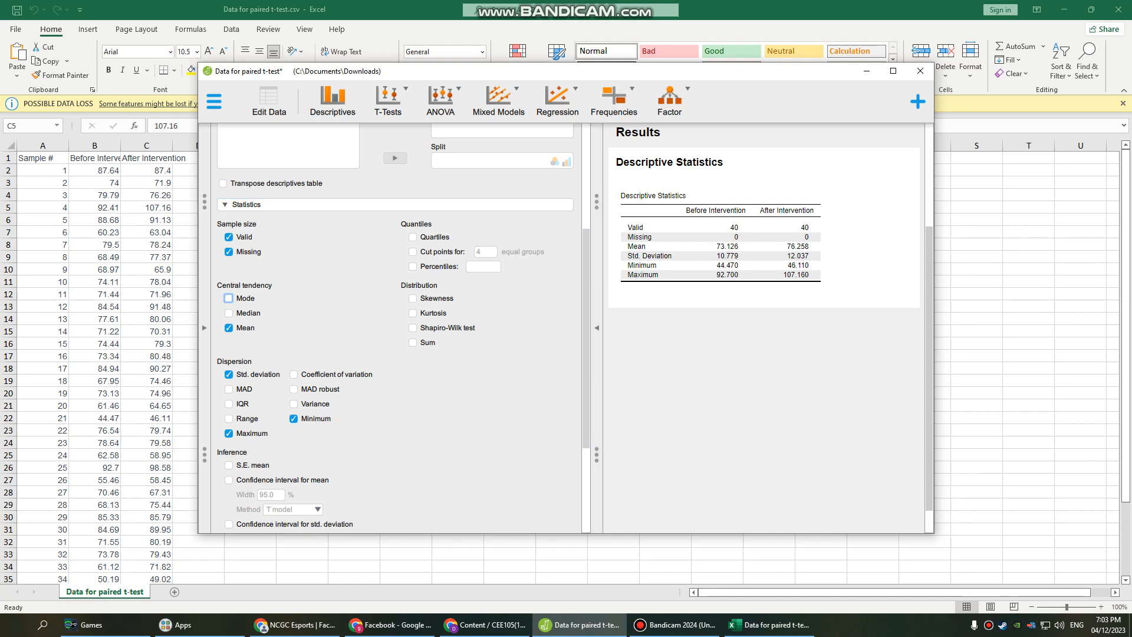
pyautogui.click(229, 313)
# Expand Basic plots and enable Q-Q plots.
pyautogui.scroll(-5, 395, 327)
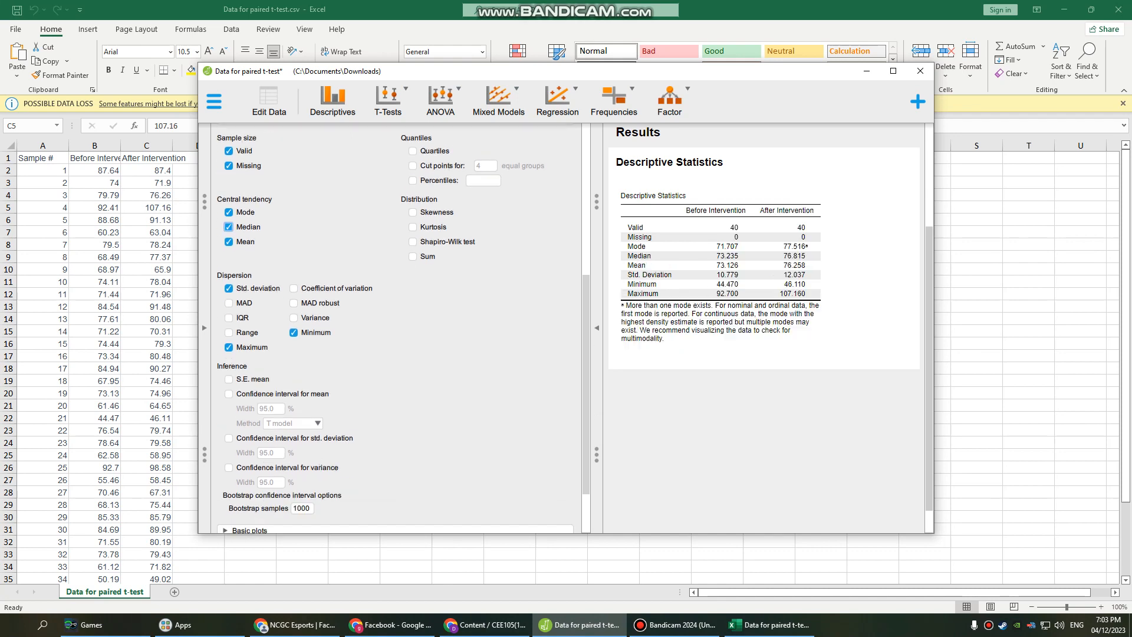
pyautogui.click(250, 461)
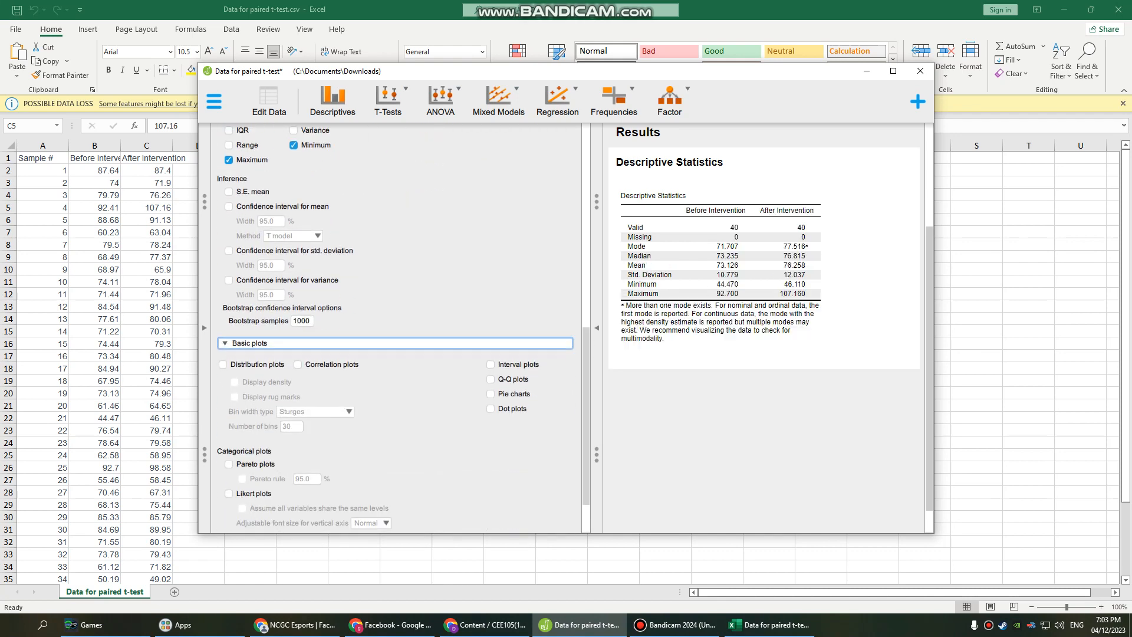
pyautogui.click(490, 317)
pyautogui.click(490, 346)
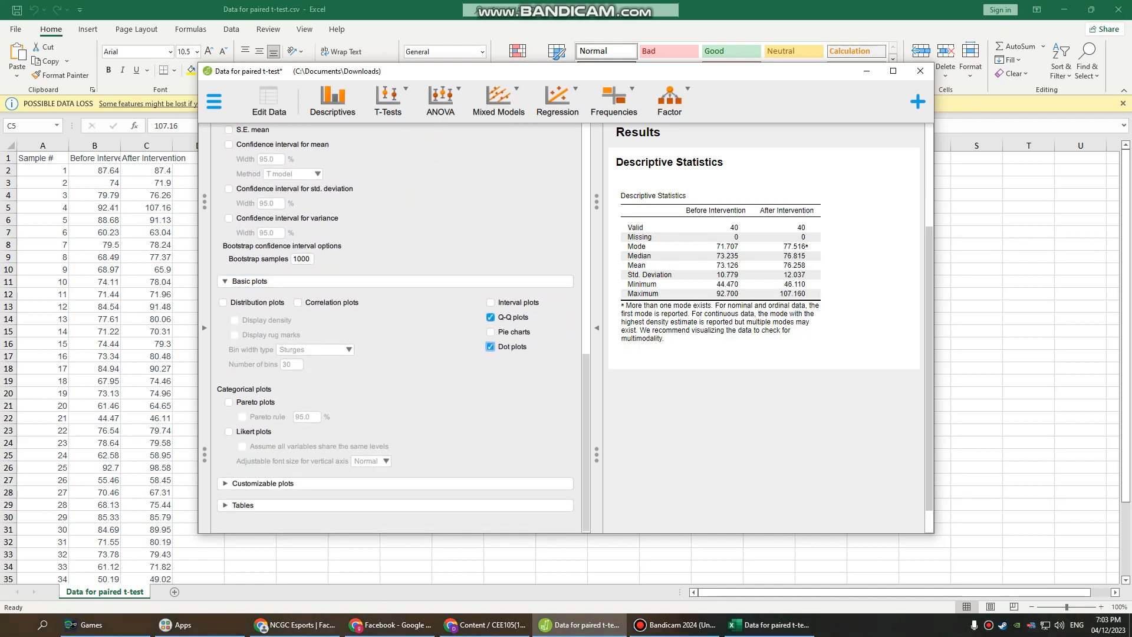
pyautogui.click(490, 347)
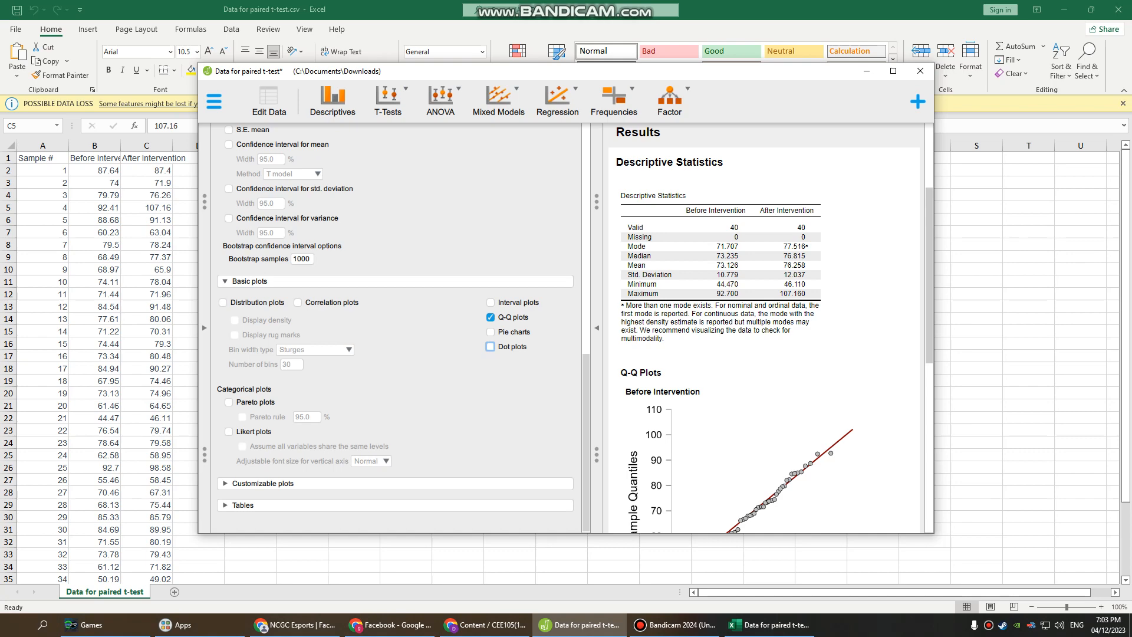
# Collapse Basic plots, expand Customizable plots and enable Boxplots.
pyautogui.click(250, 282)
pyautogui.click(263, 483)
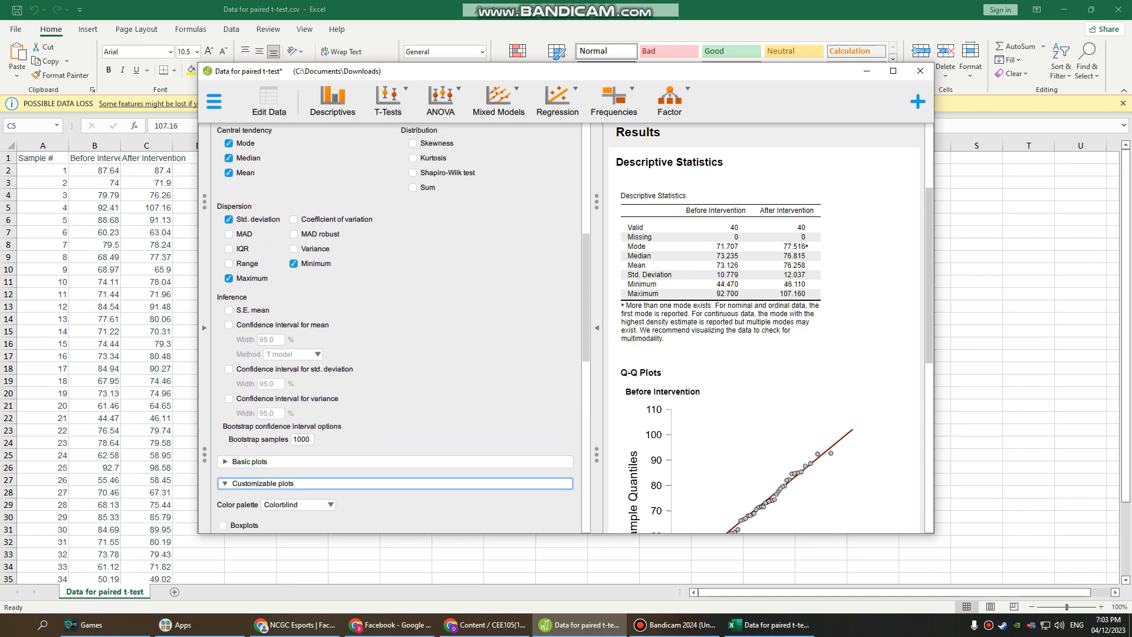
pyautogui.scroll(-3, 263, 484)
pyautogui.scroll(-3, 395, 330)
pyautogui.scroll(7, 395, 330)
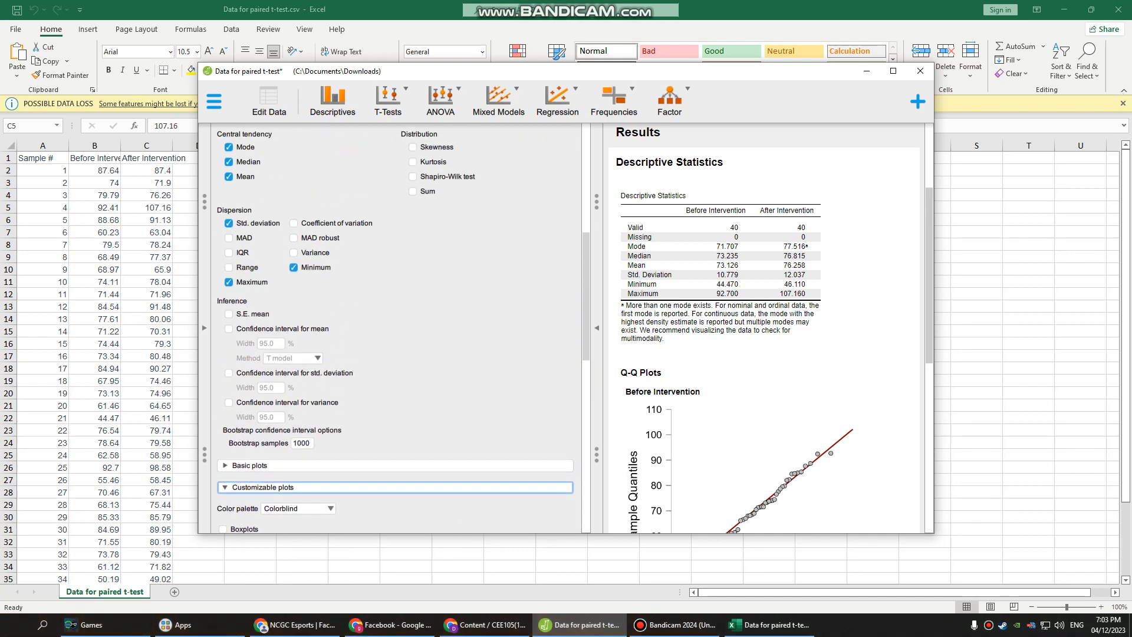
pyautogui.scroll(-5, 395, 330)
pyautogui.scroll(3, 395, 330)
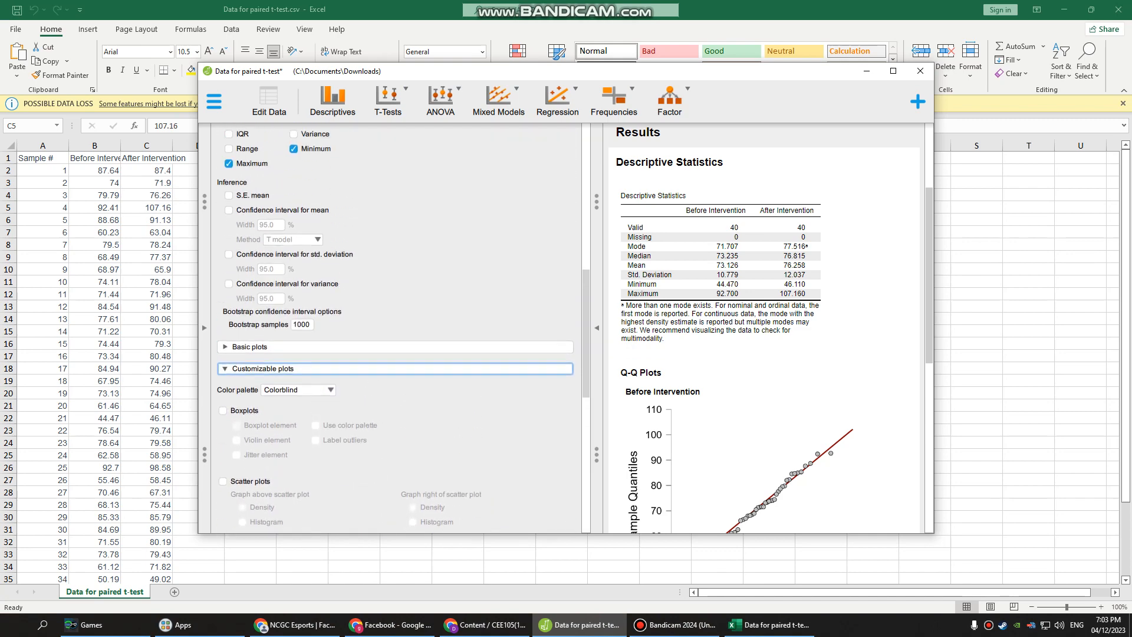
pyautogui.click(222, 419)
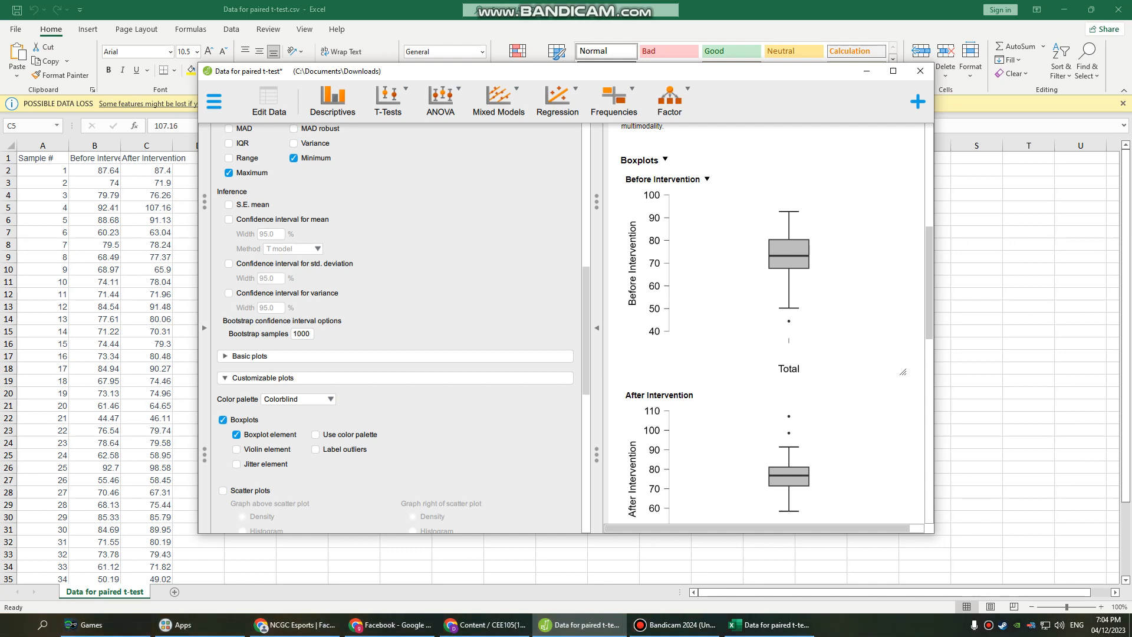
# Scroll through the Before and After Intervention boxplots and Q-Q plots in the results.
pyautogui.scroll(-2, 766, 321)
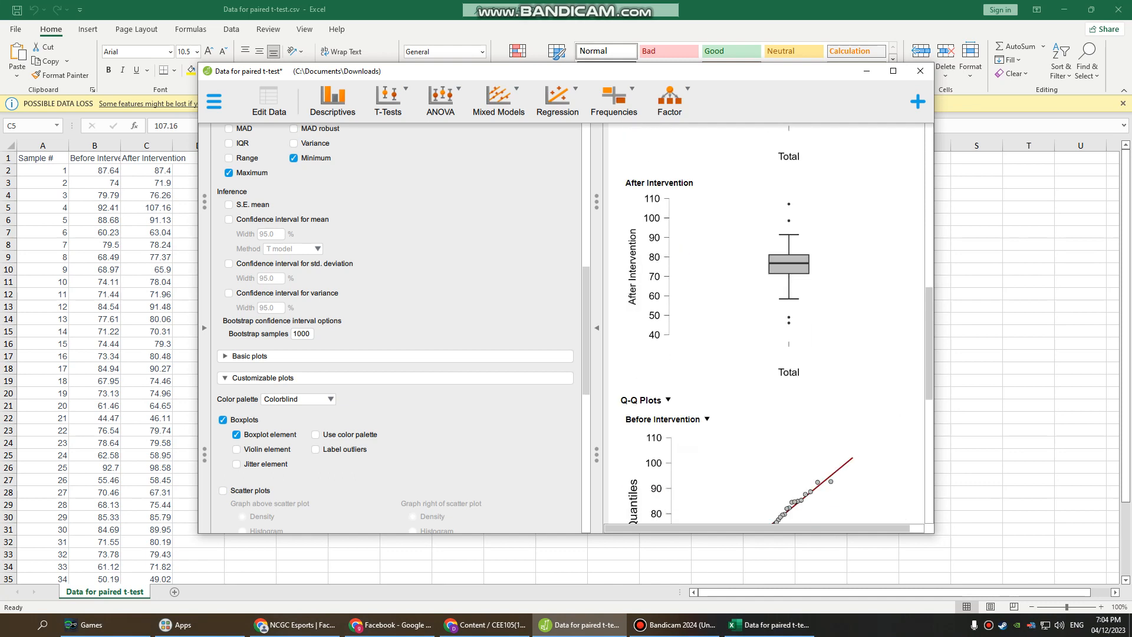
pyautogui.scroll(1, 767, 323)
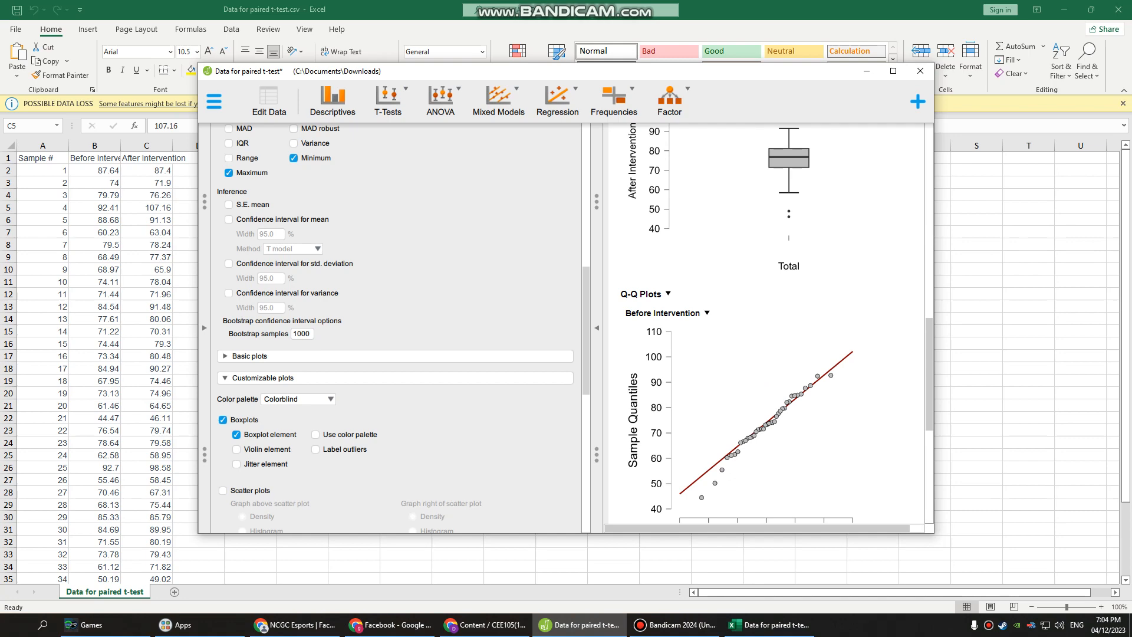
pyautogui.scroll(3, 767, 365)
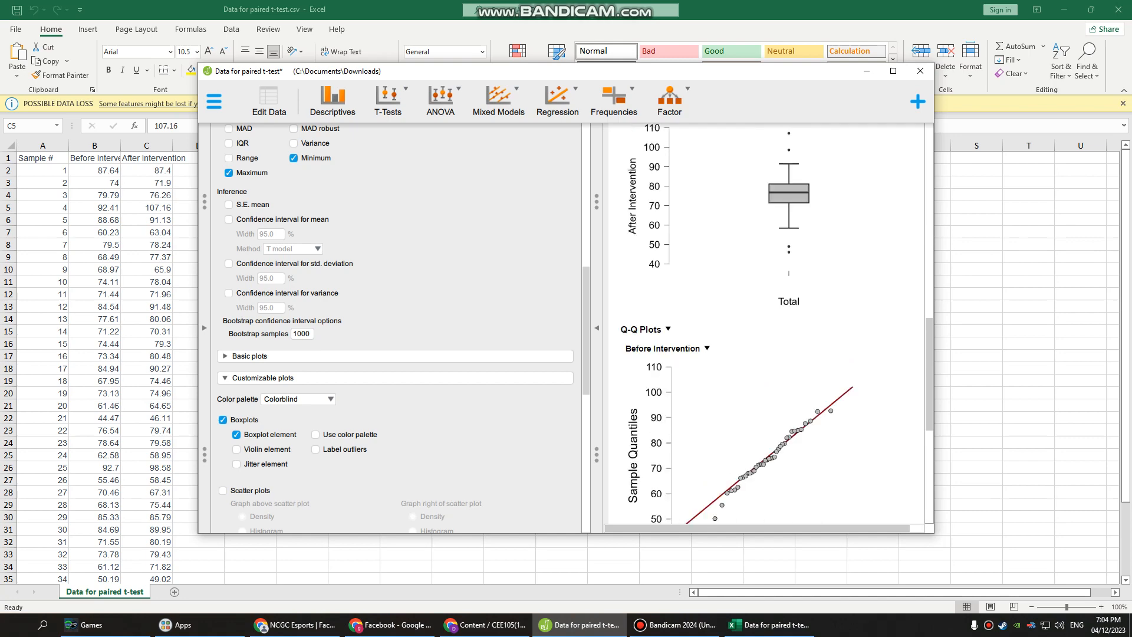
pyautogui.scroll(-5, 767, 366)
pyautogui.scroll(8, 767, 323)
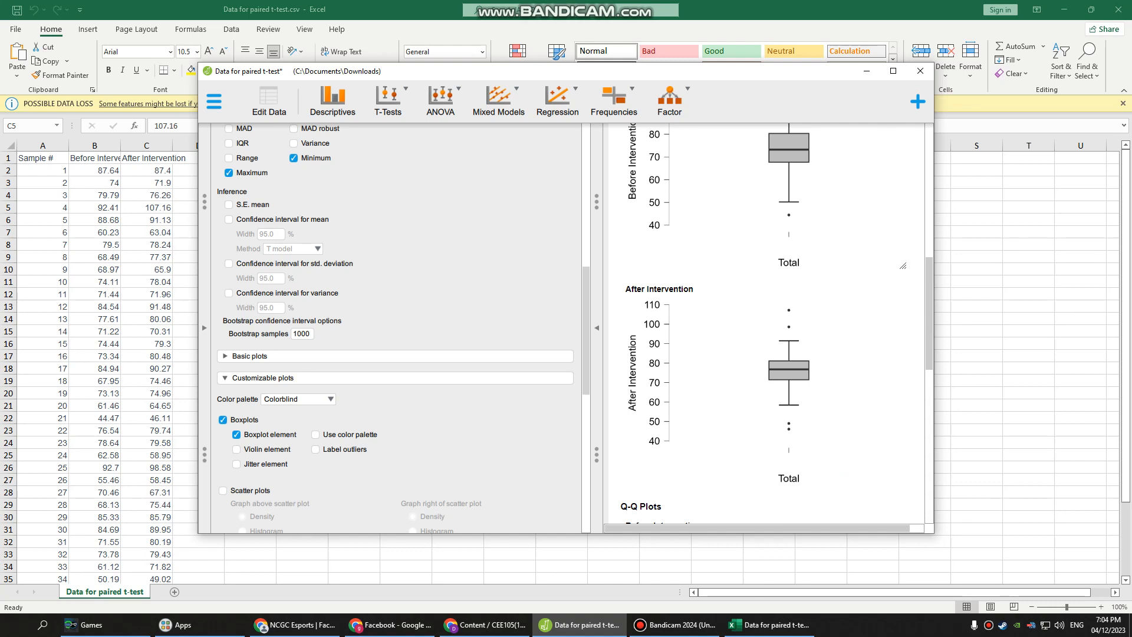
pyautogui.scroll(-3, 767, 323)
pyautogui.scroll(-1, 766, 324)
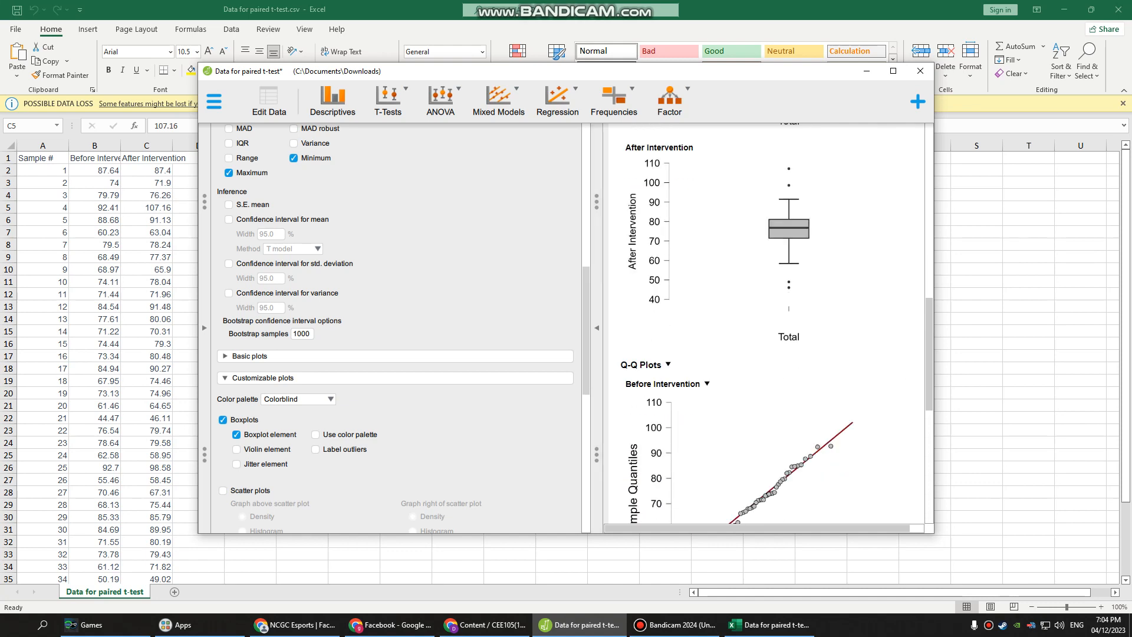
pyautogui.scroll(3, 766, 424)
pyautogui.scroll(-8, 767, 425)
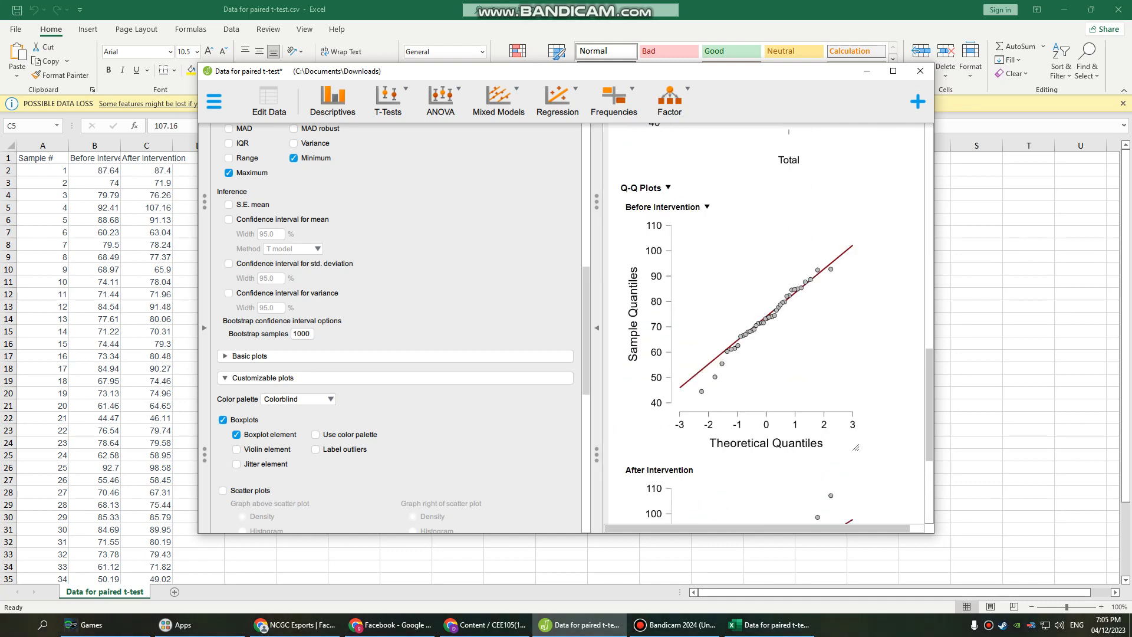
pyautogui.scroll(8, 767, 324)
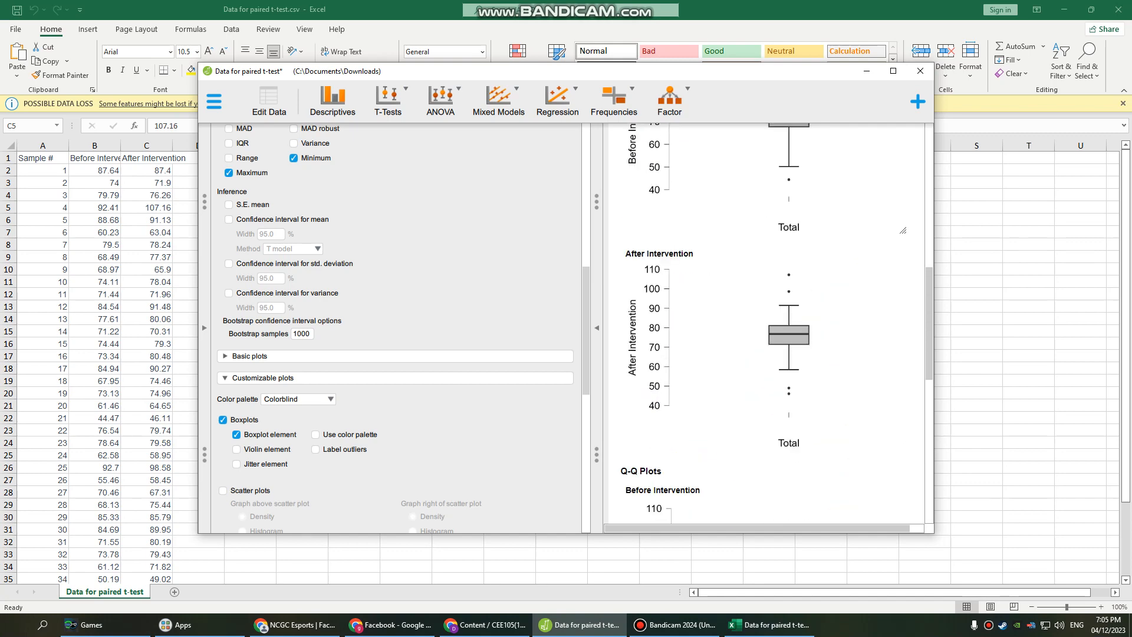
pyautogui.scroll(2, 766, 324)
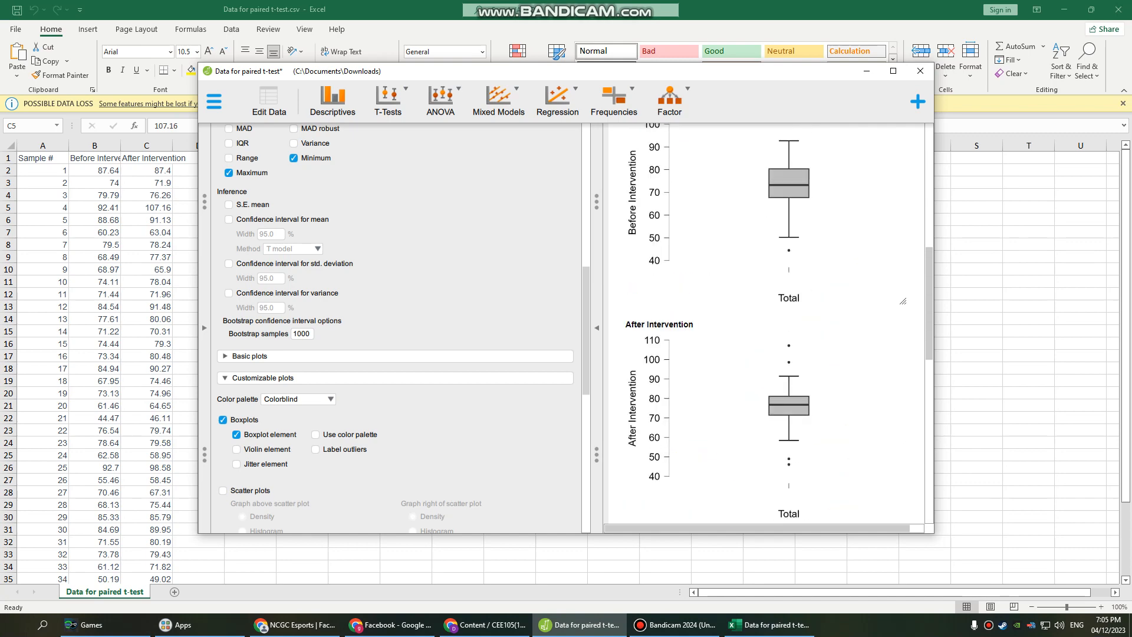
pyautogui.scroll(2, 766, 324)
pyautogui.scroll(-13, 767, 324)
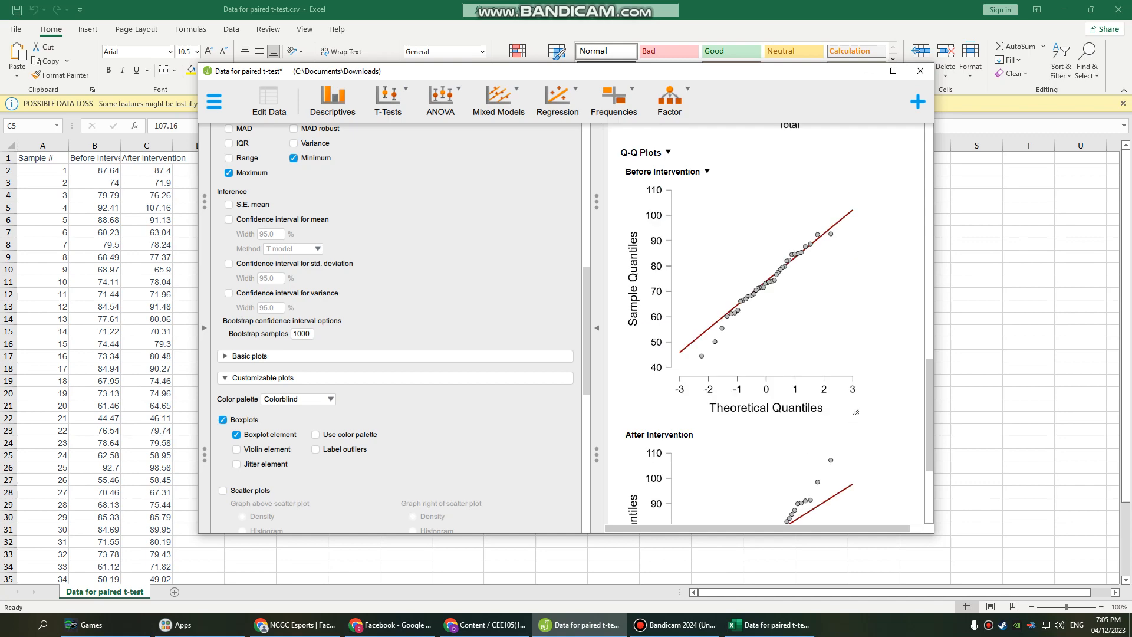
pyautogui.scroll(-5, 767, 324)
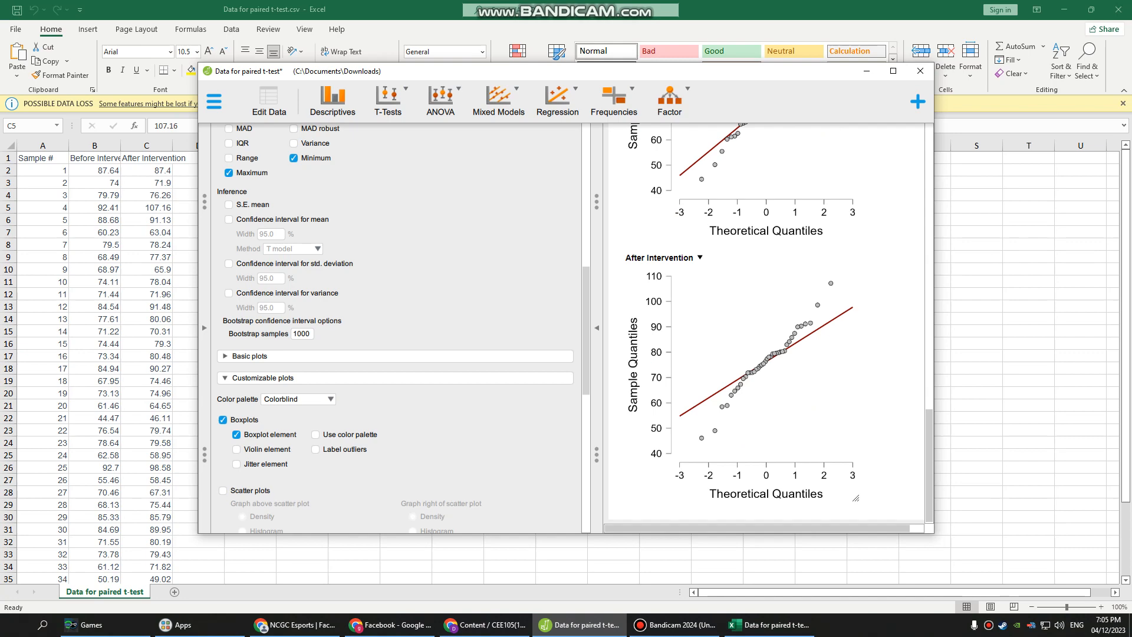
pyautogui.scroll(9, 766, 324)
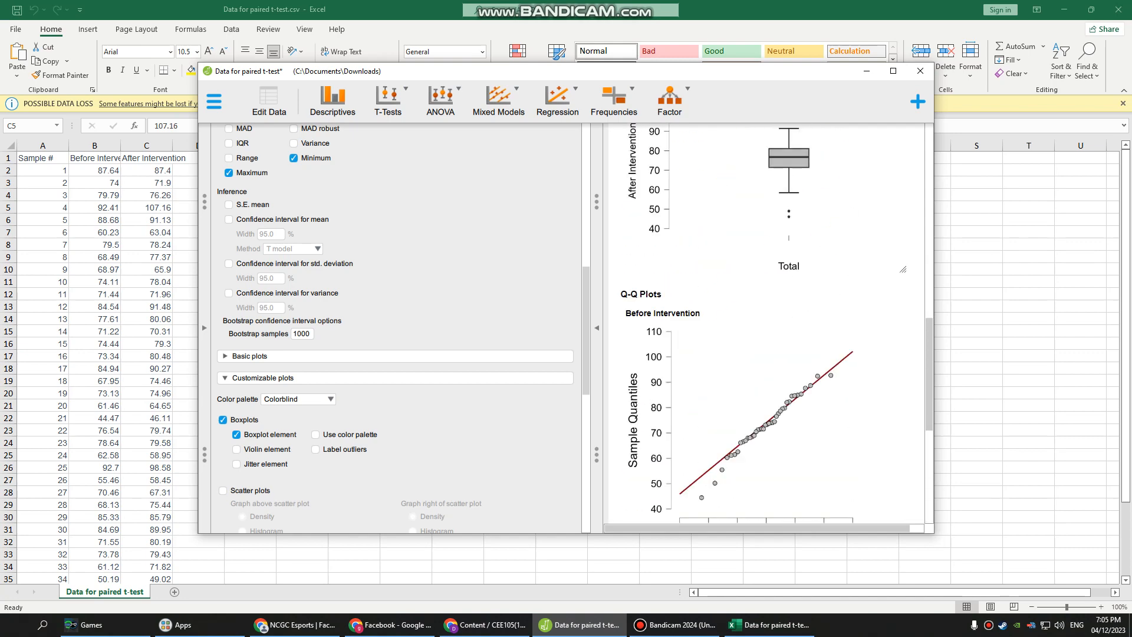
pyautogui.scroll(1, 766, 325)
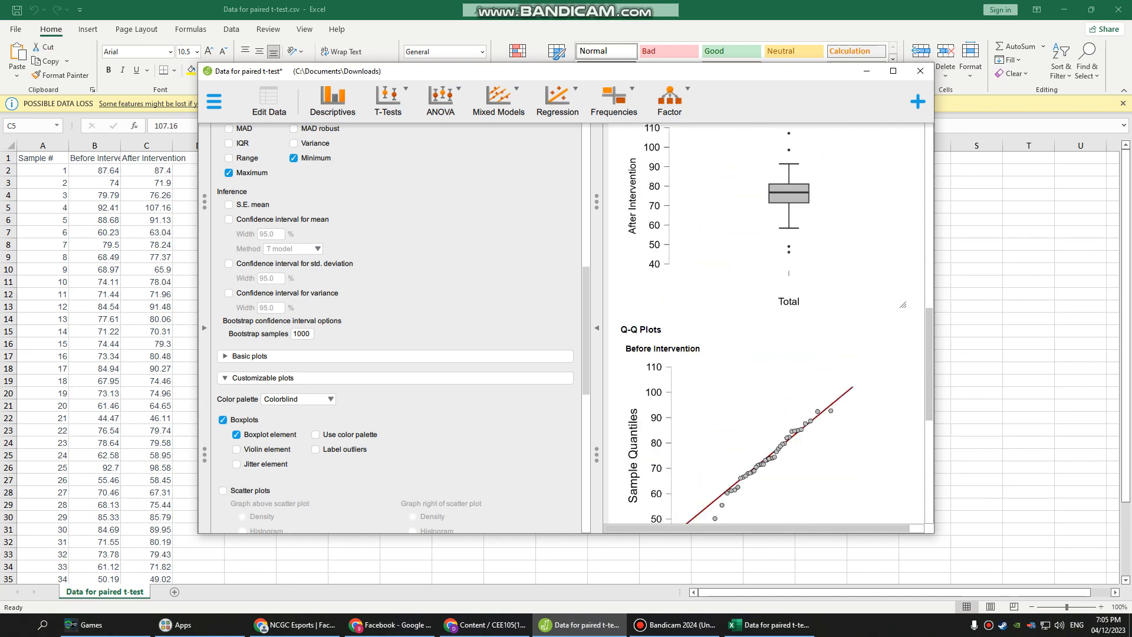
pyautogui.scroll(-10, 766, 325)
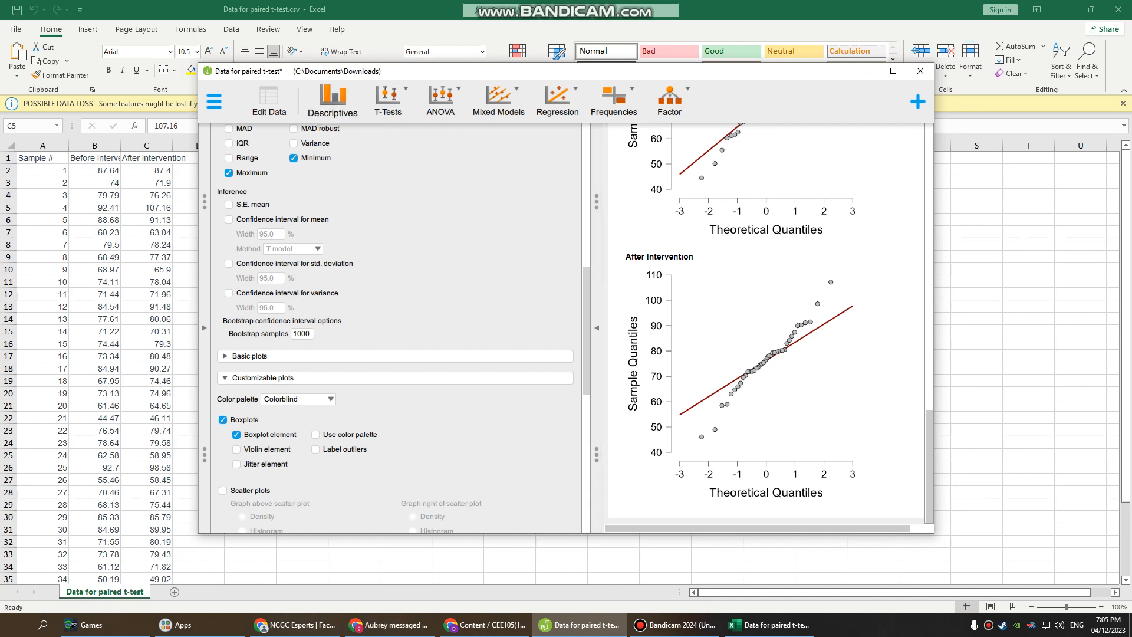
pyautogui.moveTo(485, 624)
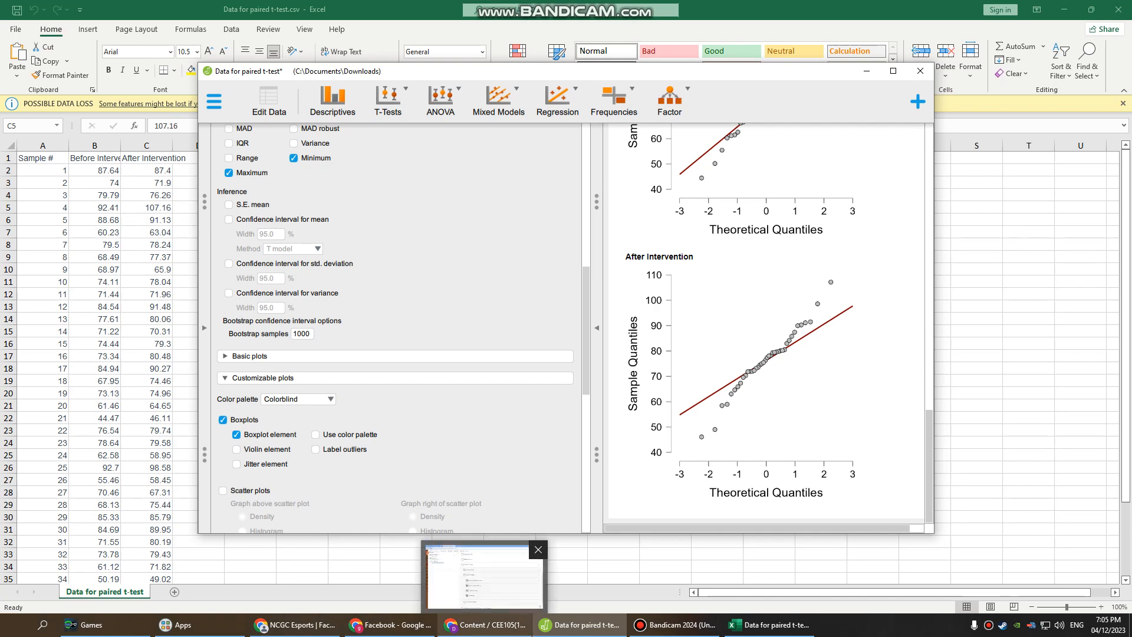
pyautogui.scroll(5, 766, 324)
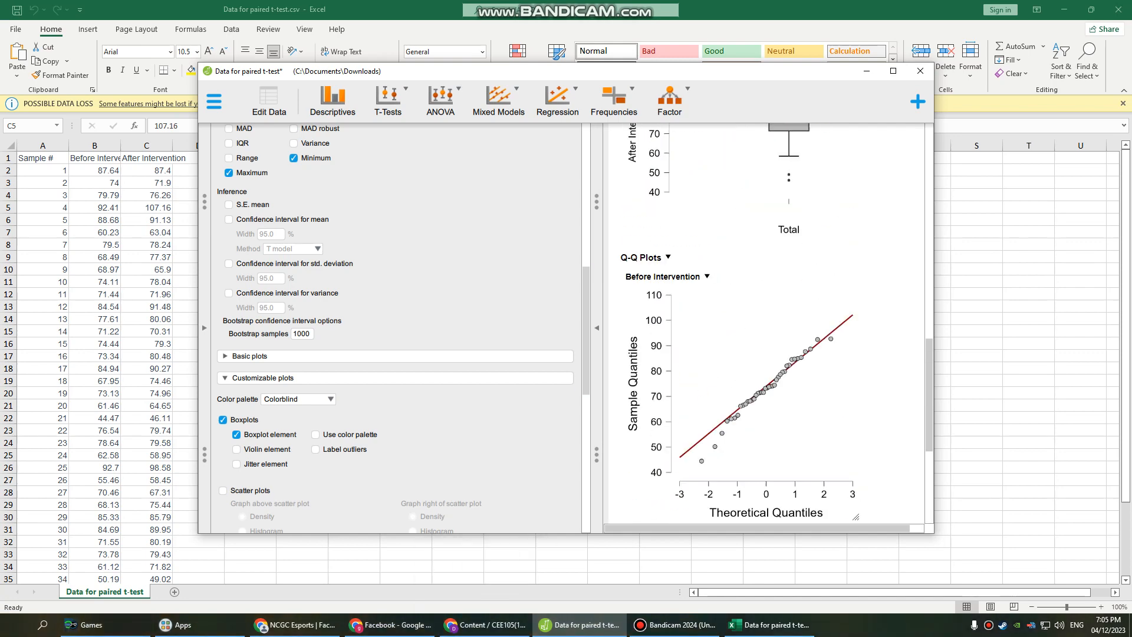
# Switch to the browser and open the Paired t-test using JASP assignment from the Homework/Seatwork folder.
pyautogui.click(485, 625)
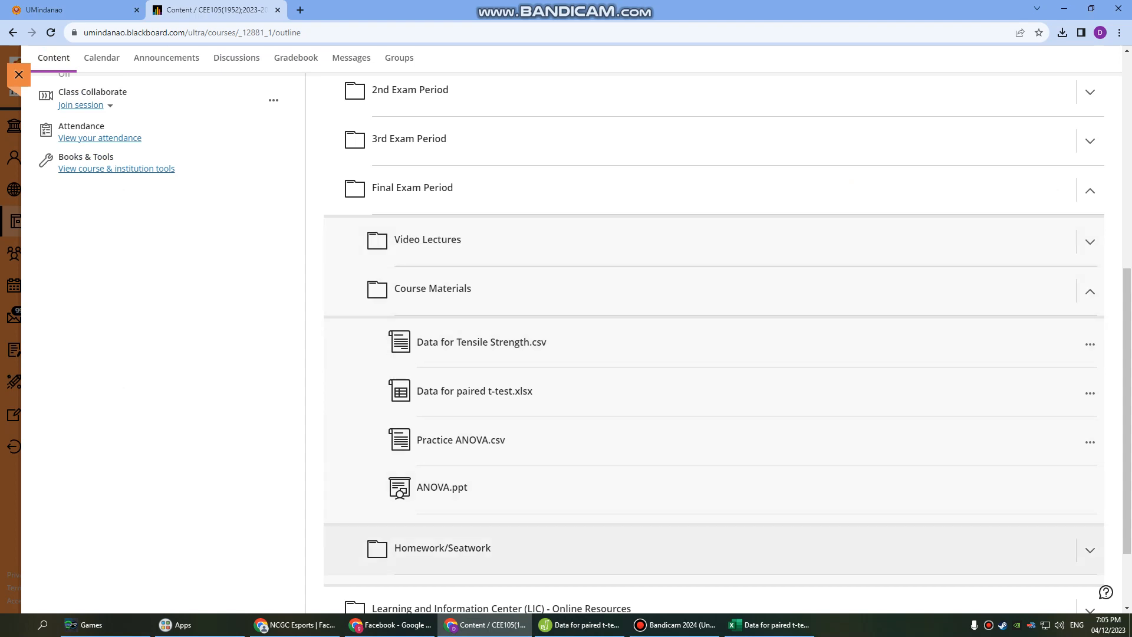
pyautogui.click(442, 547)
pyautogui.scroll(-5, 460, 524)
pyautogui.click(469, 432)
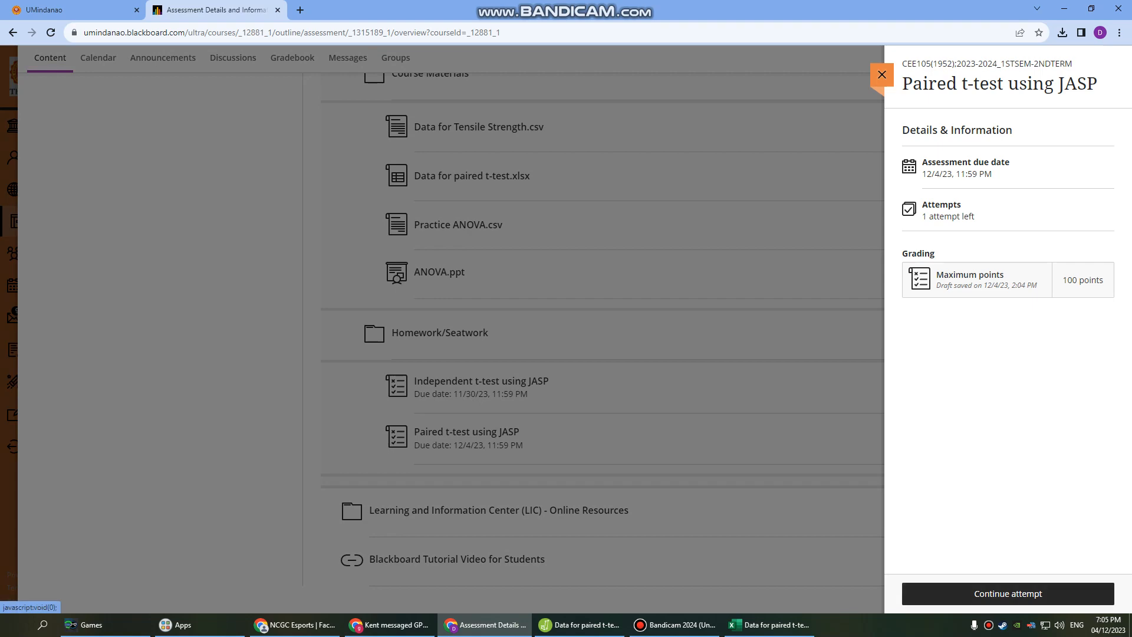
pyautogui.click(1008, 593)
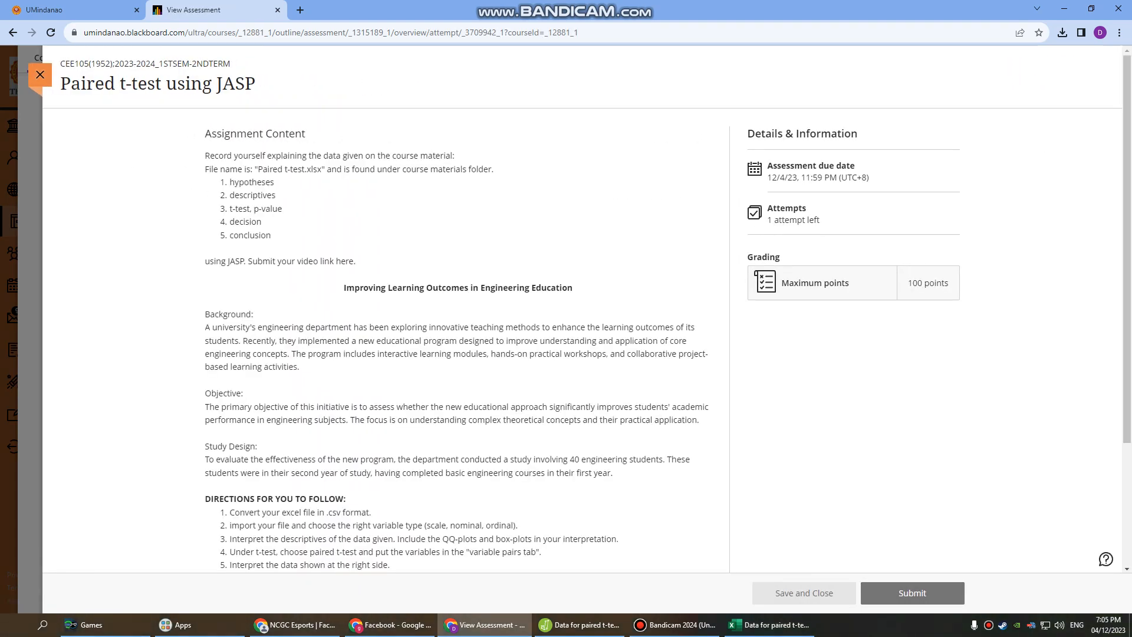
# Read through the assignment's background, objective and directions text.
pyautogui.moveTo(229, 182); pyautogui.dragTo(275, 183)
pyautogui.click(276, 183)
pyautogui.moveTo(205, 327); pyautogui.dragTo(300, 366)
pyautogui.click(299, 367)
pyautogui.moveTo(291, 353); pyautogui.dragTo(375, 354)
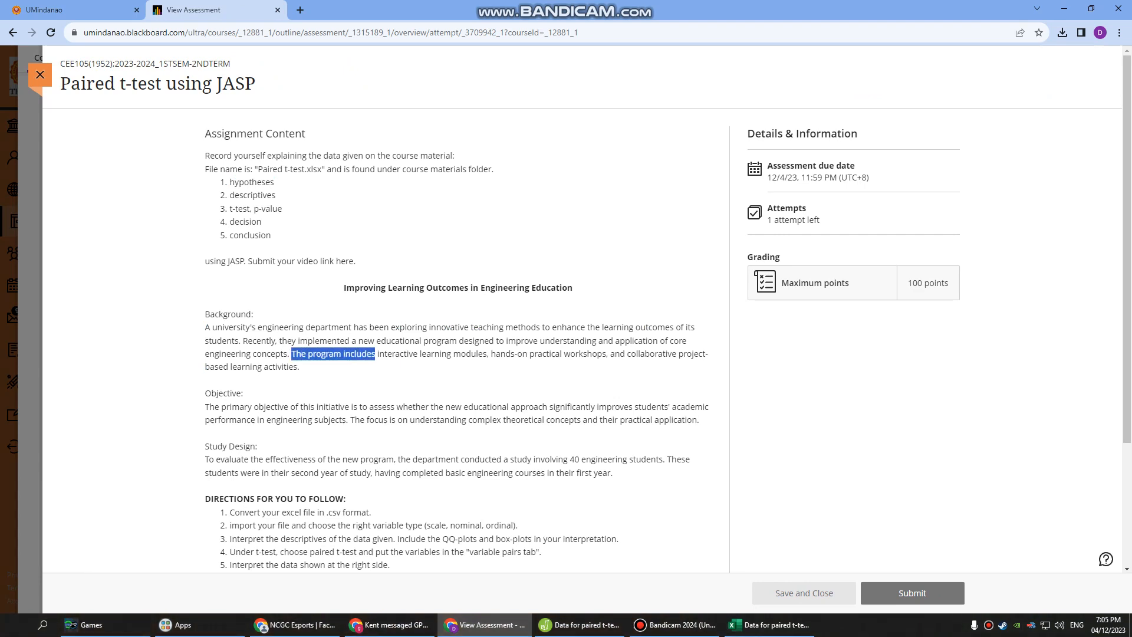
pyautogui.click(471, 342)
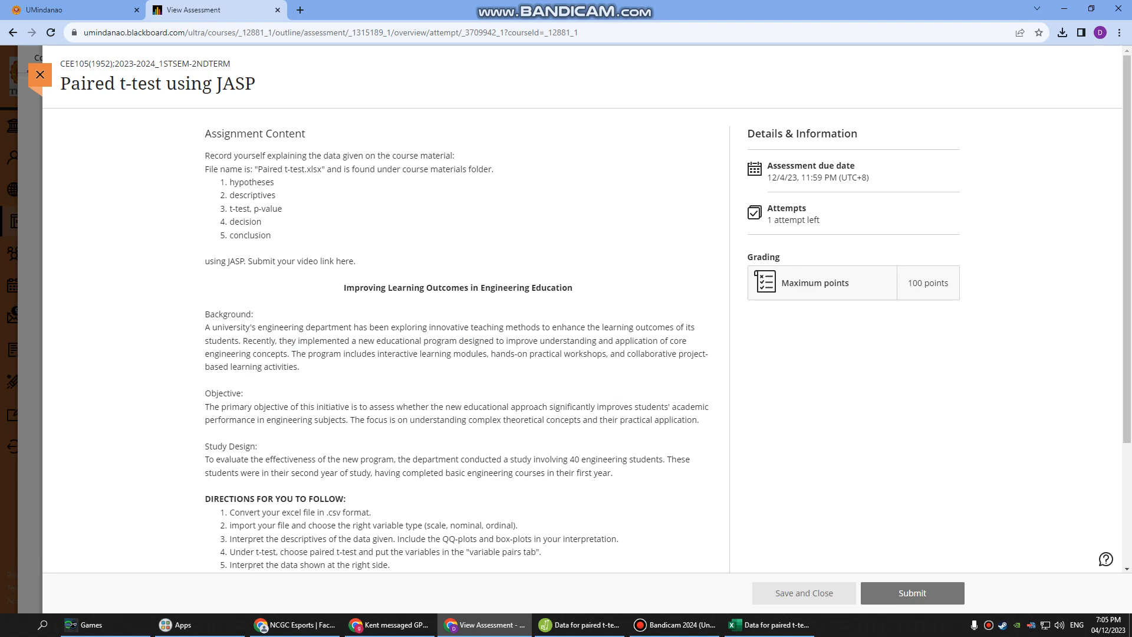
pyautogui.moveTo(551, 328); pyautogui.dragTo(691, 328)
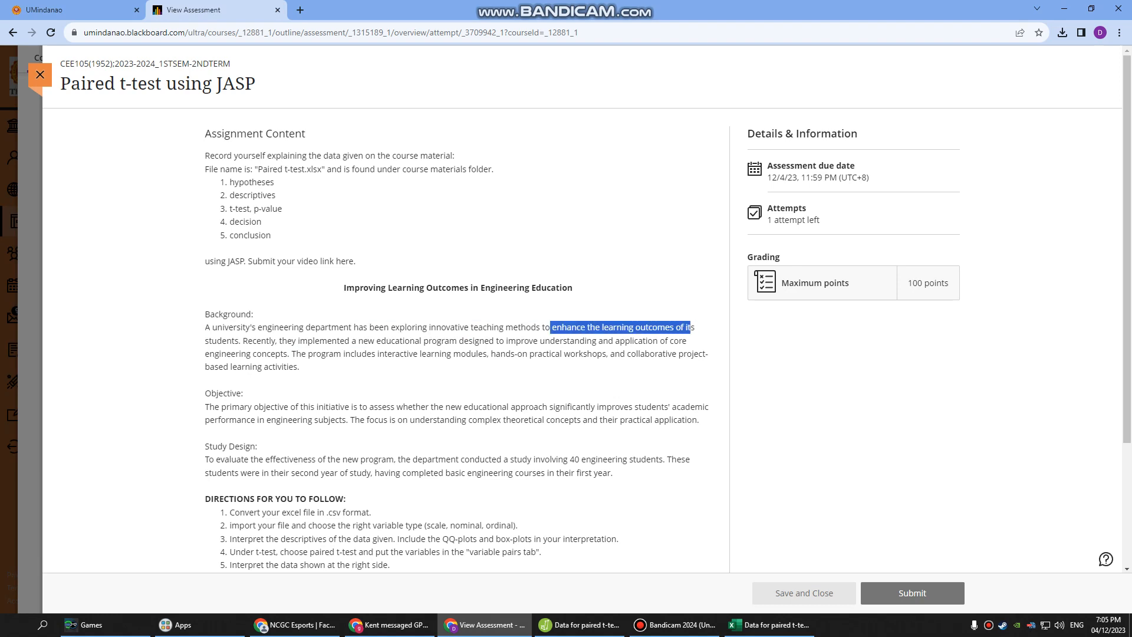
pyautogui.moveTo(205, 341); pyautogui.dragTo(231, 341)
pyautogui.click(233, 340)
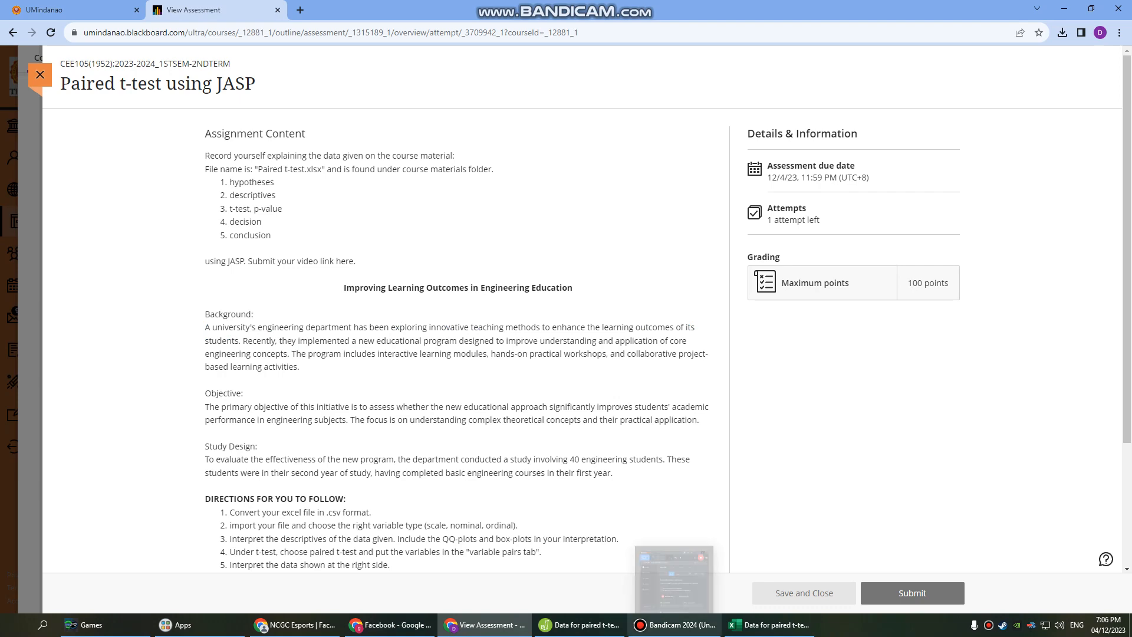
# Switch to the spreadsheet and select the Before Intervention and After Intervention header cells.
pyautogui.click(769, 625)
pyautogui.click(94, 158)
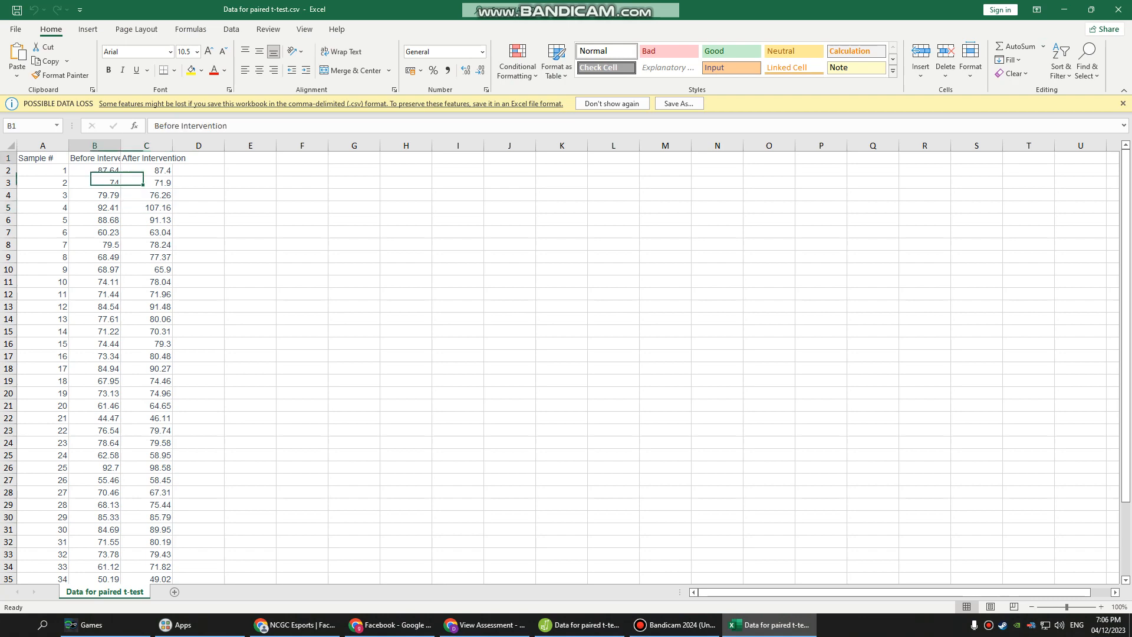
pyautogui.click(171, 158)
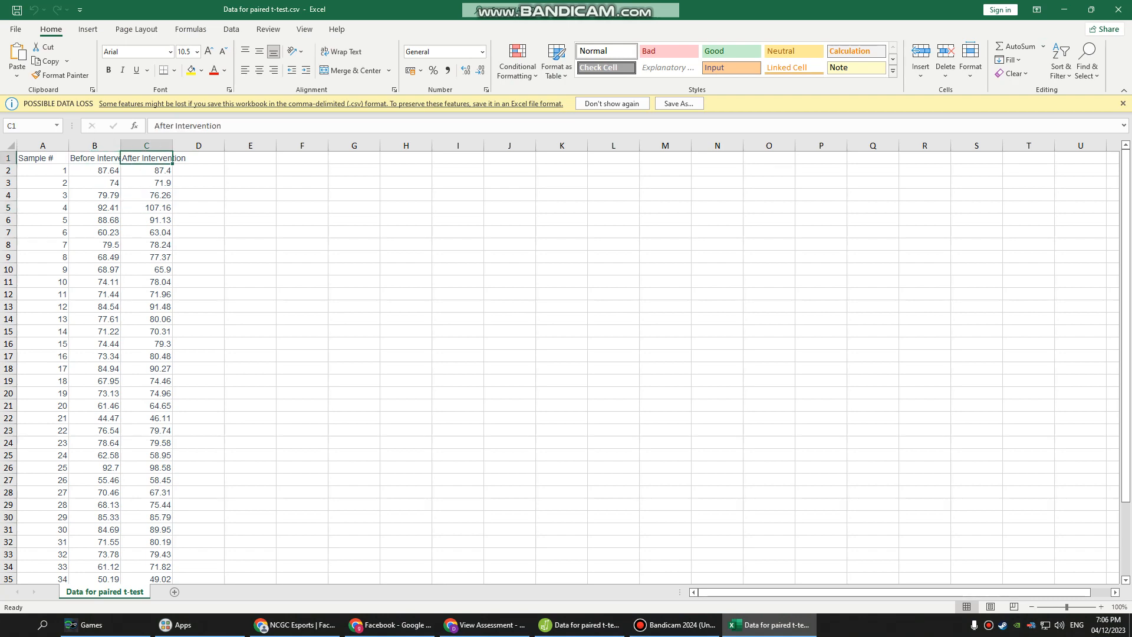
pyautogui.click(678, 624)
pyautogui.click(581, 625)
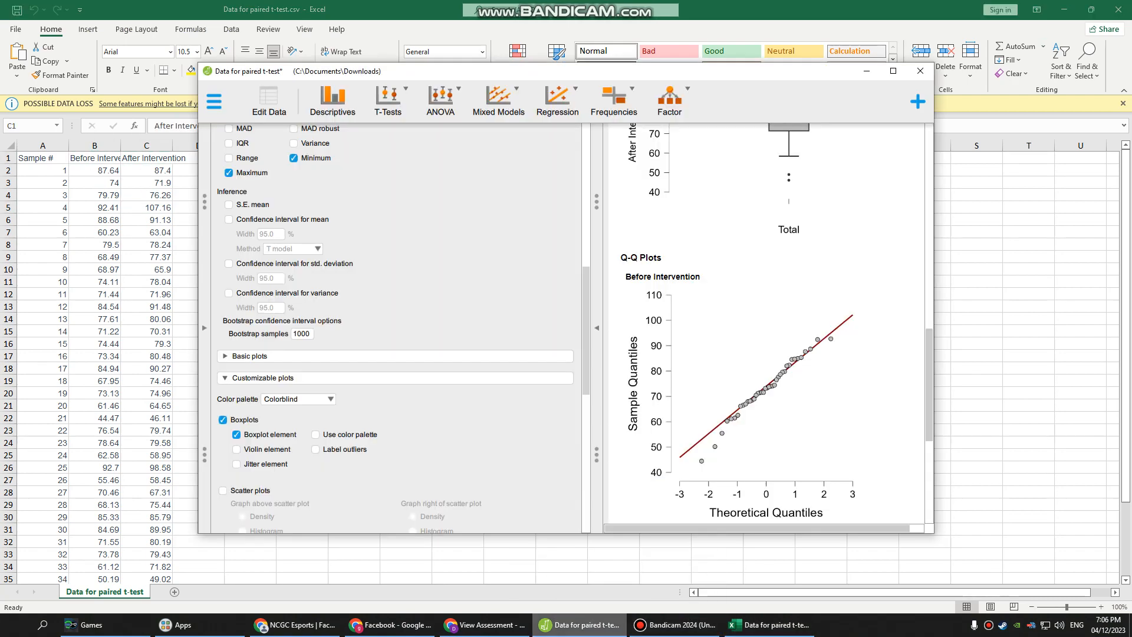
pyautogui.click(581, 624)
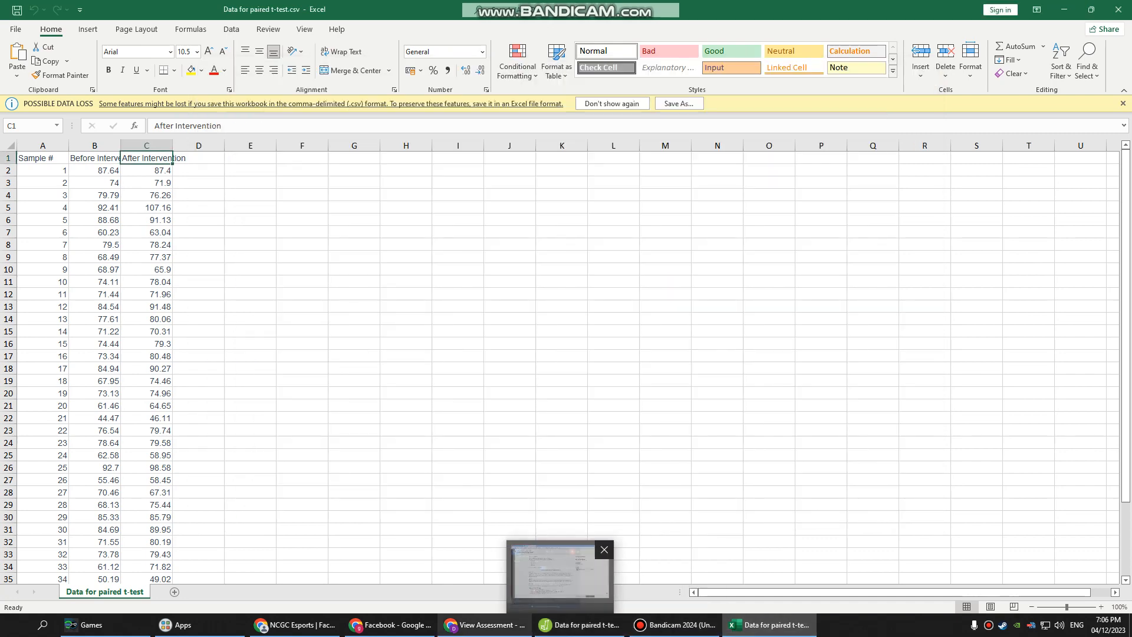
pyautogui.click(486, 624)
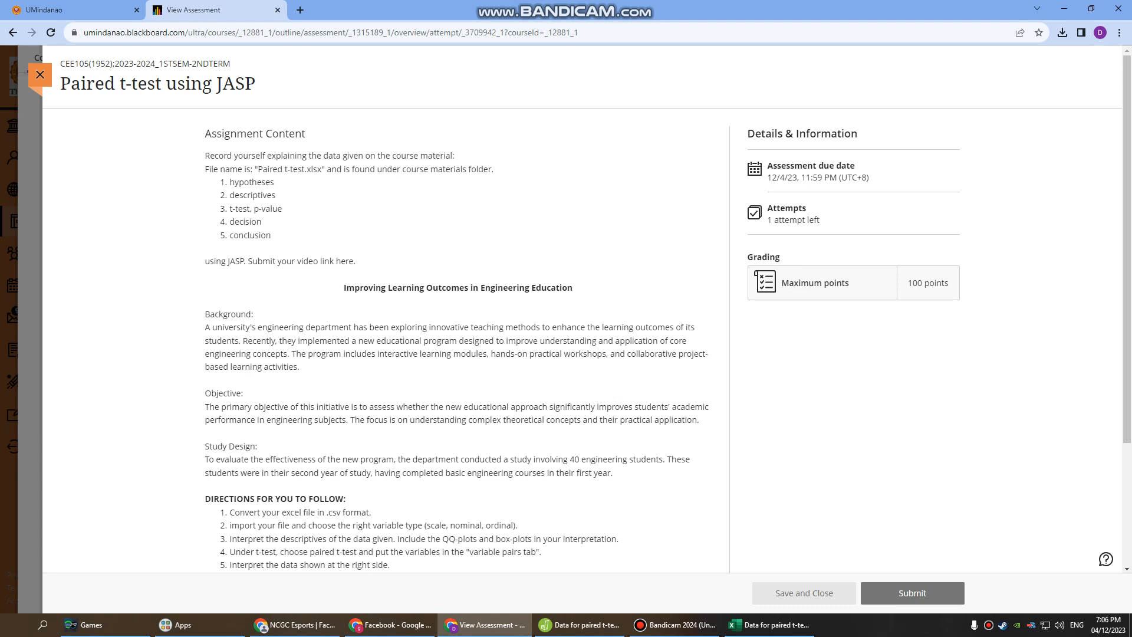
pyautogui.scroll(-1, 581, 311)
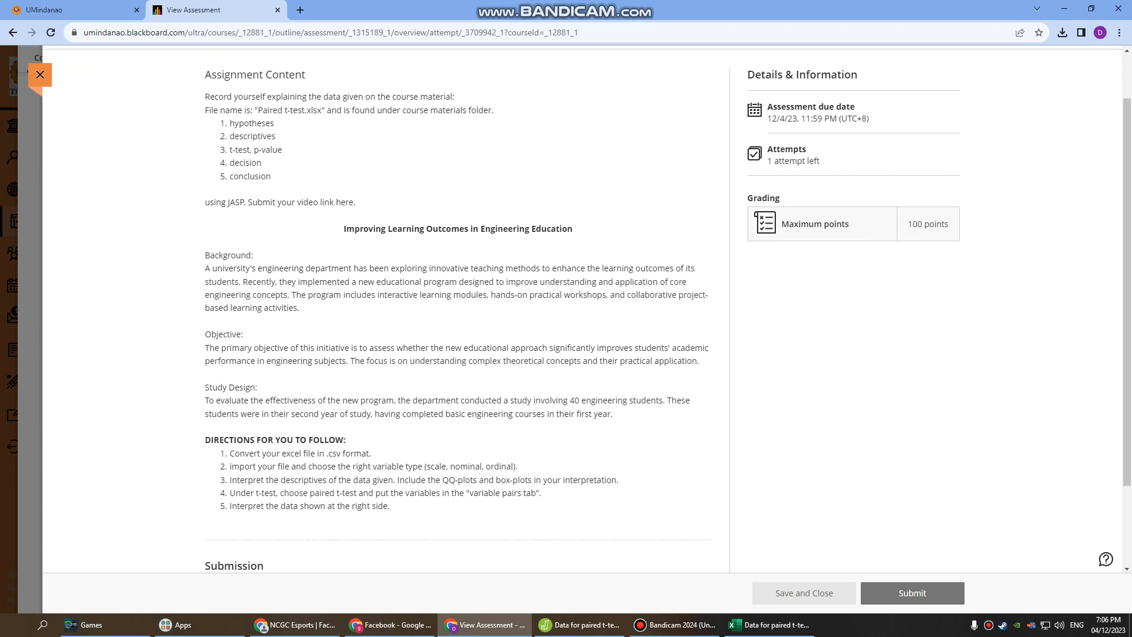
pyautogui.scroll(1, 581, 310)
# Return to the JASP analysis and scroll up to the Descriptive Statistics table.
pyautogui.click(674, 625)
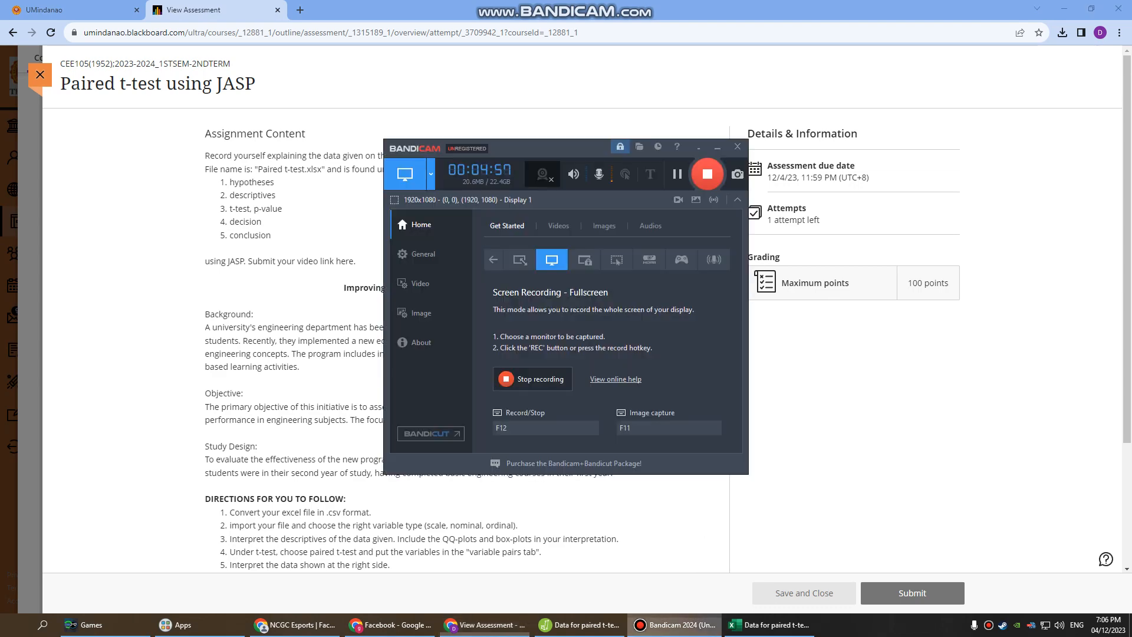
pyautogui.click(769, 625)
pyautogui.click(579, 625)
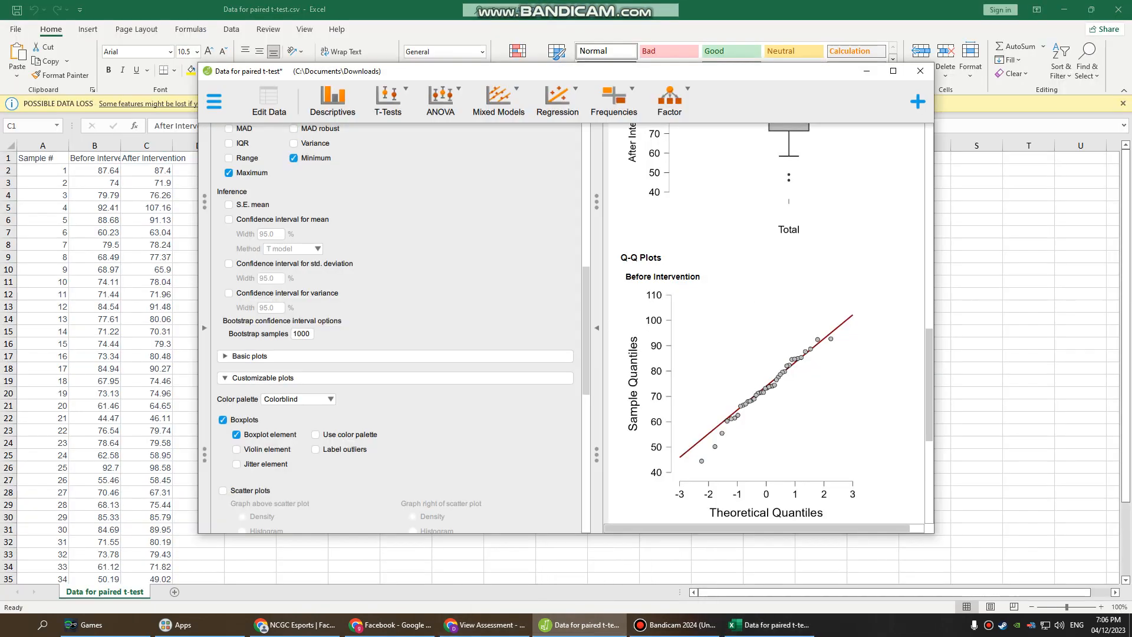
pyautogui.scroll(6, 743, 236)
pyautogui.scroll(3, 761, 295)
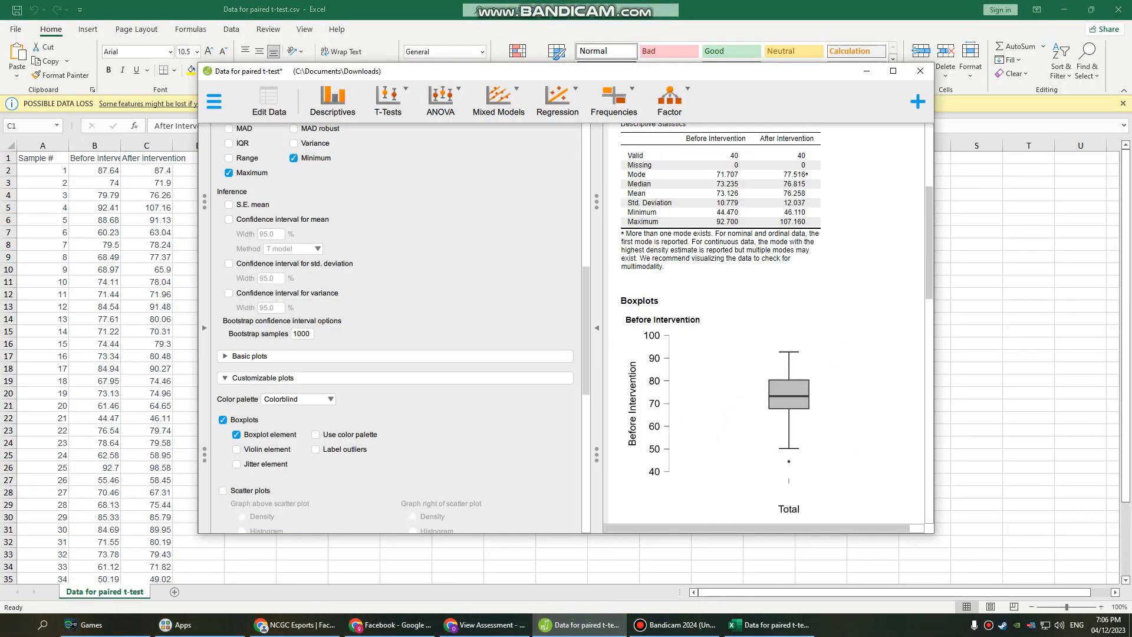
pyautogui.click(485, 625)
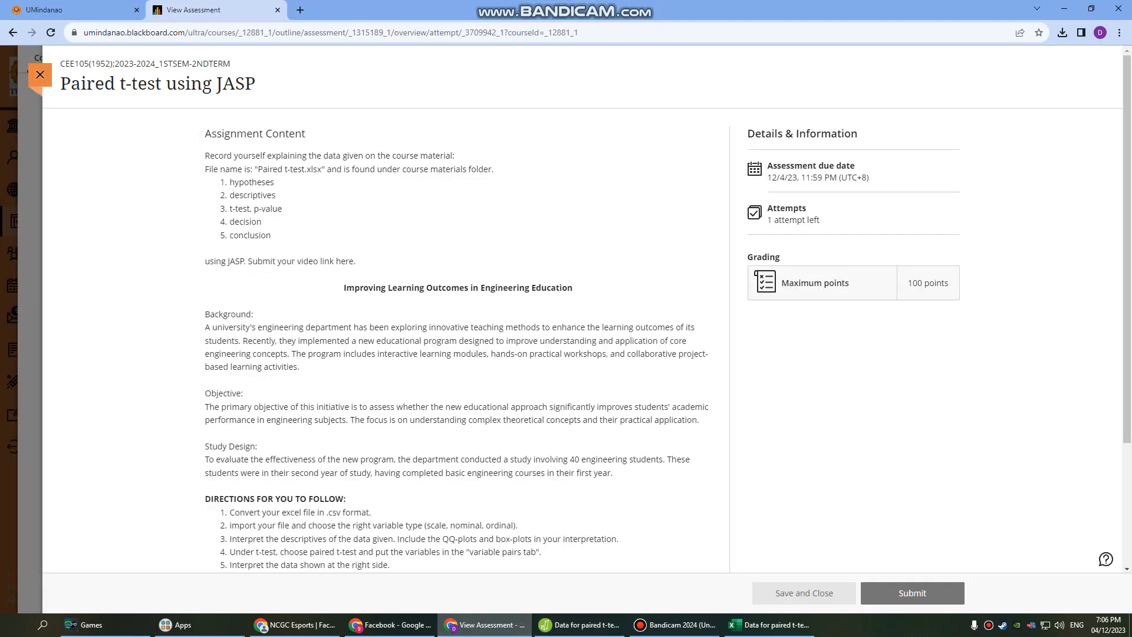
pyautogui.click(580, 625)
pyautogui.click(675, 625)
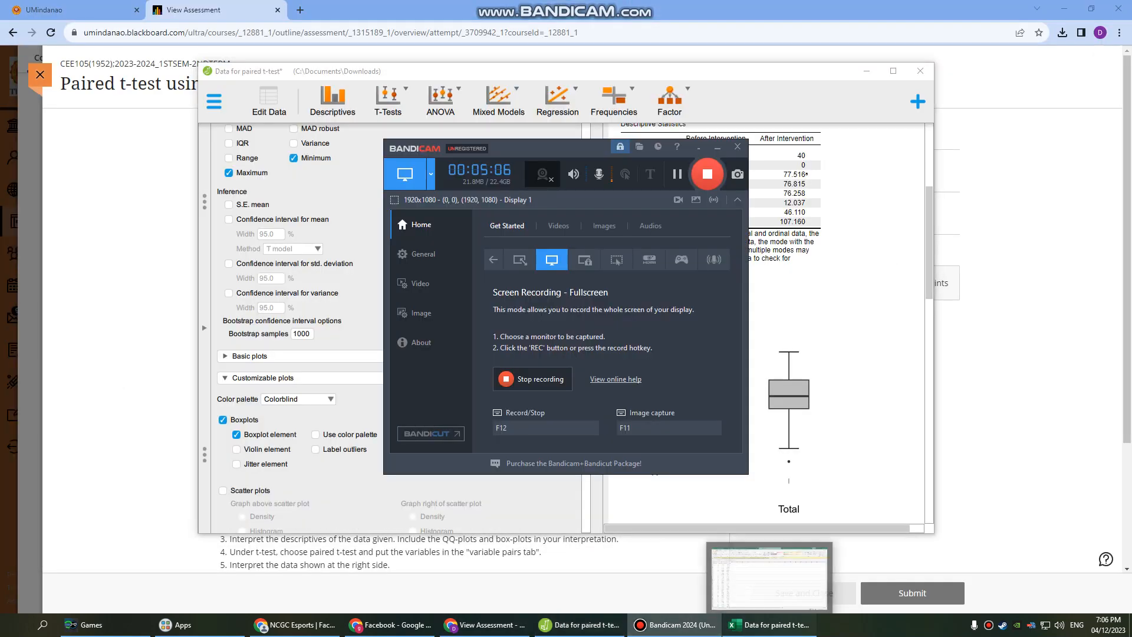
pyautogui.click(769, 625)
pyautogui.click(580, 625)
pyautogui.click(675, 625)
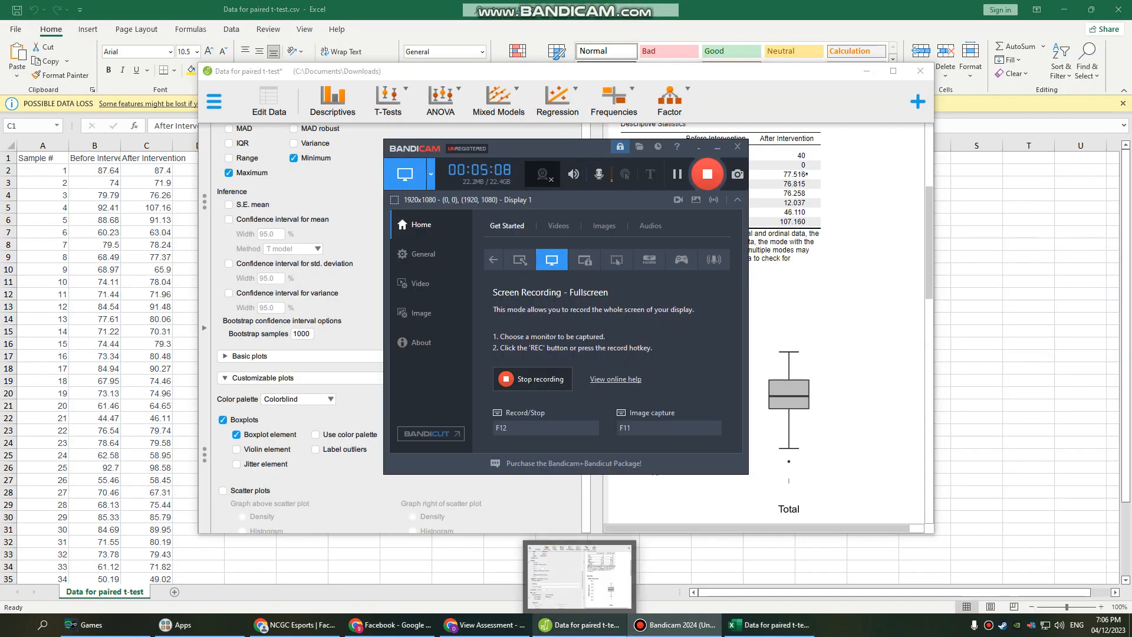
pyautogui.click(580, 625)
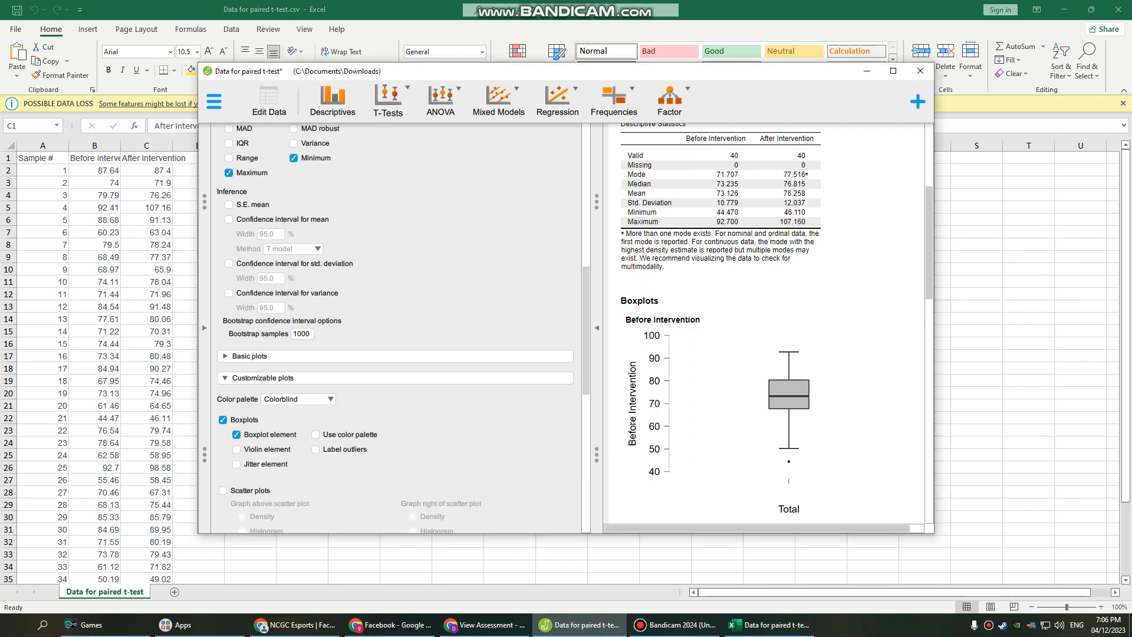
# Start a Paired Samples T-Test and pair Before Intervention with After Intervention as the variable pair.
pyautogui.click(388, 101)
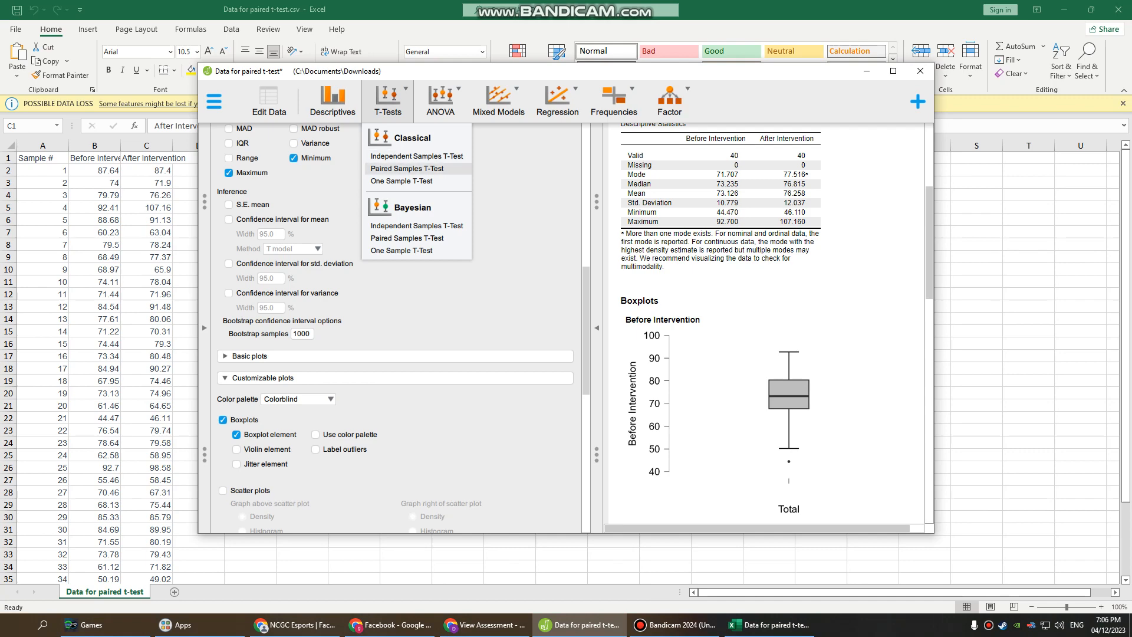
pyautogui.click(407, 168)
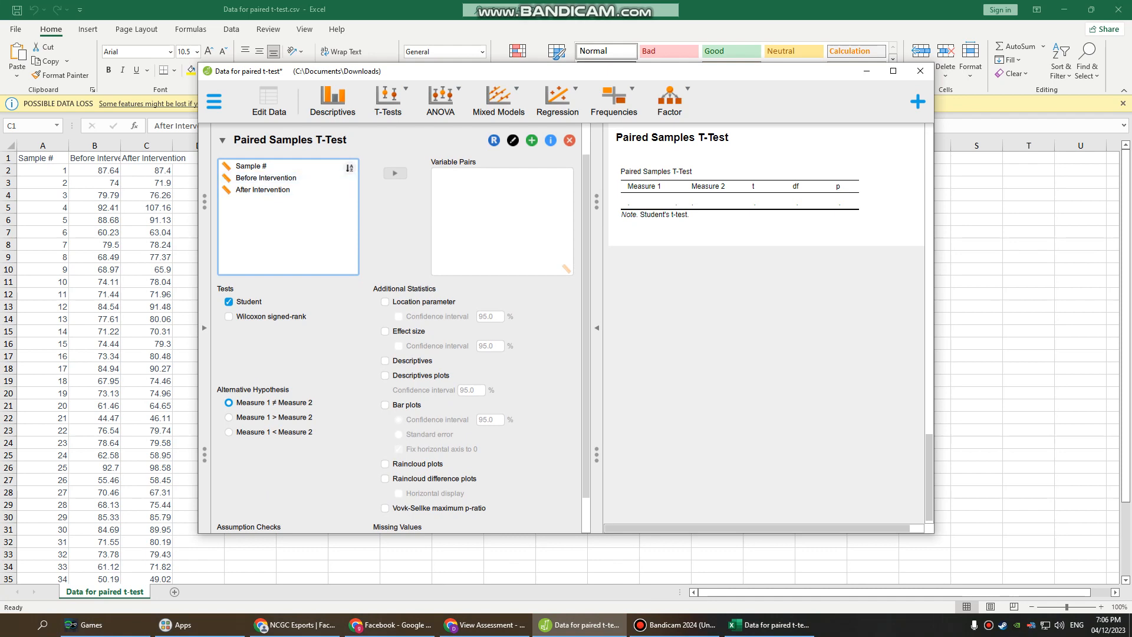
pyautogui.doubleClick(266, 178)
pyautogui.click(263, 190)
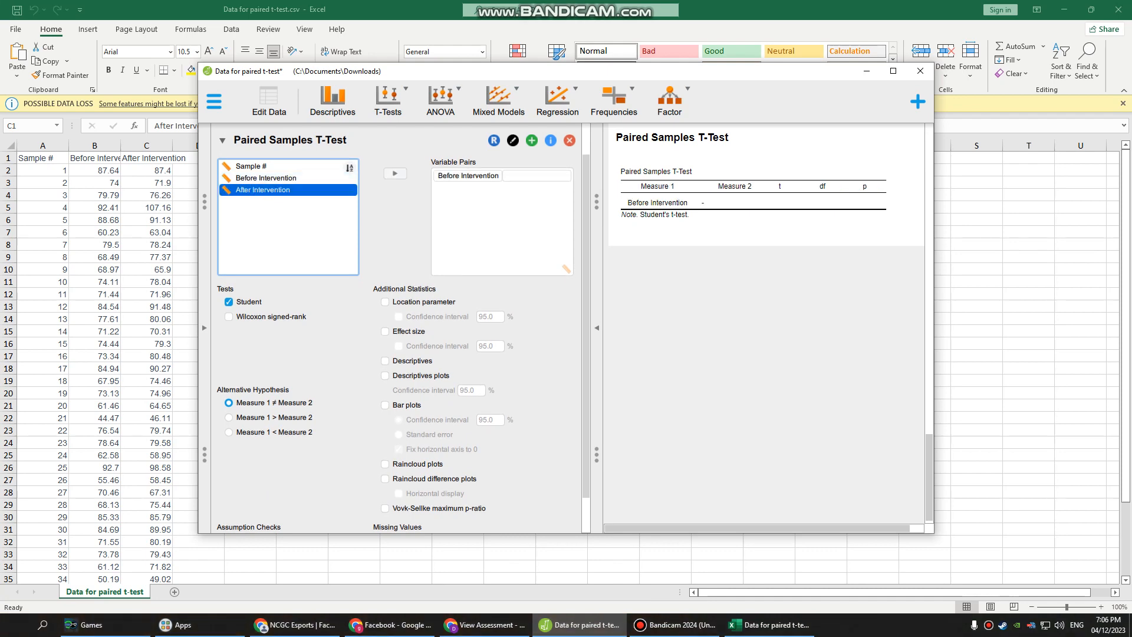
pyautogui.doubleClick(263, 190)
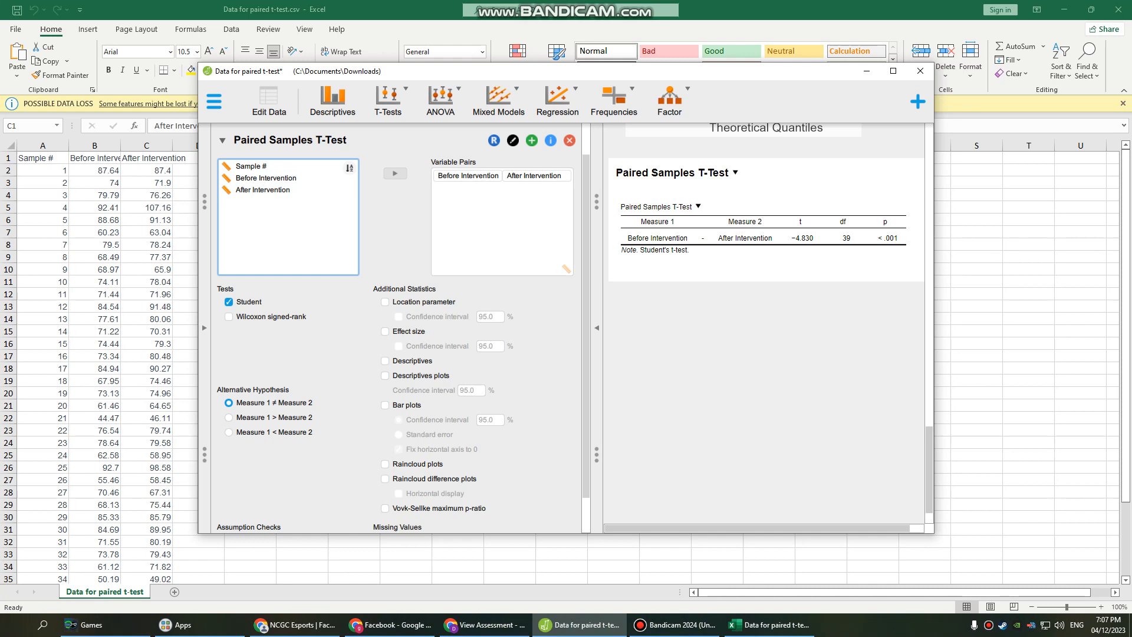
# Examine the Q-Q plots and the Paired Samples T-Test table in the results output.
pyautogui.scroll(-1, 766, 236)
pyautogui.scroll(2, 767, 236)
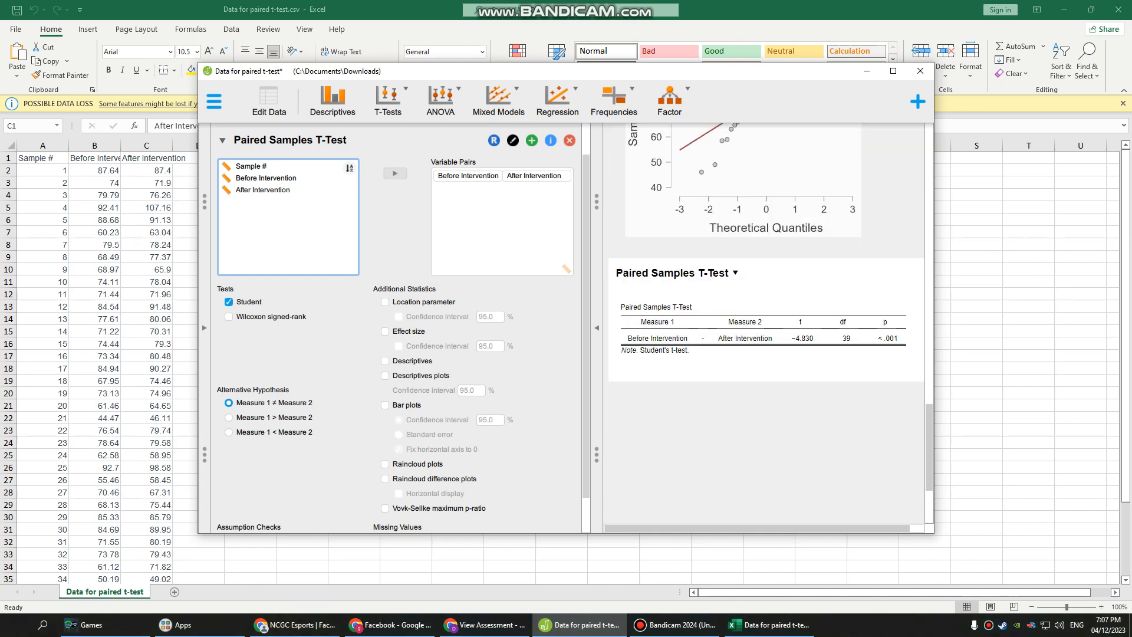
pyautogui.scroll(-1, 401, 325)
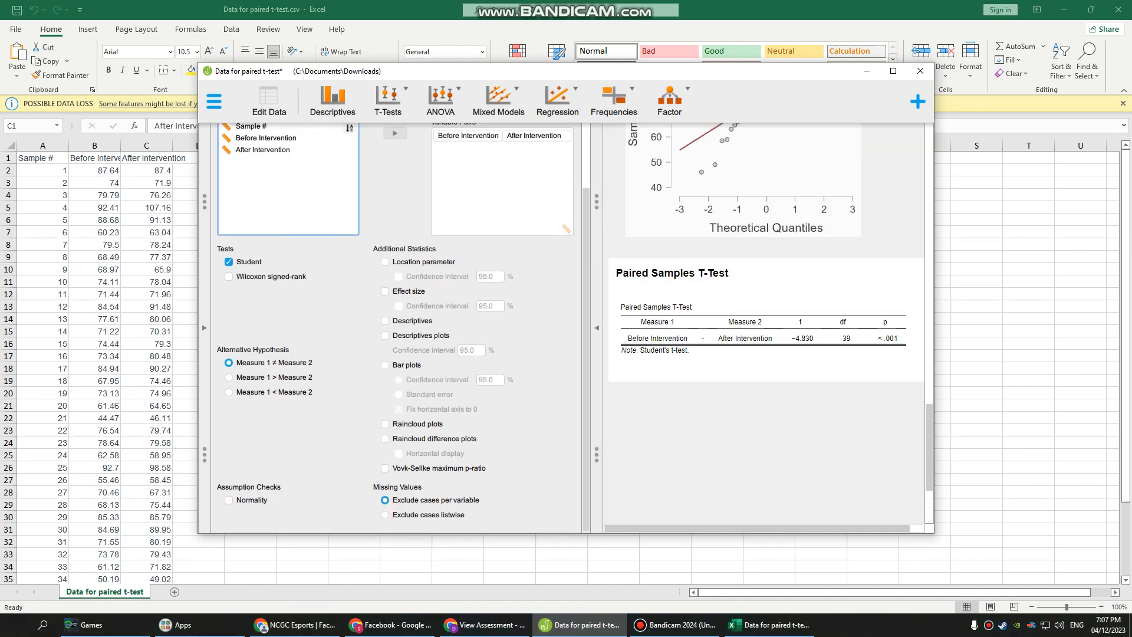
pyautogui.scroll(2, 766, 295)
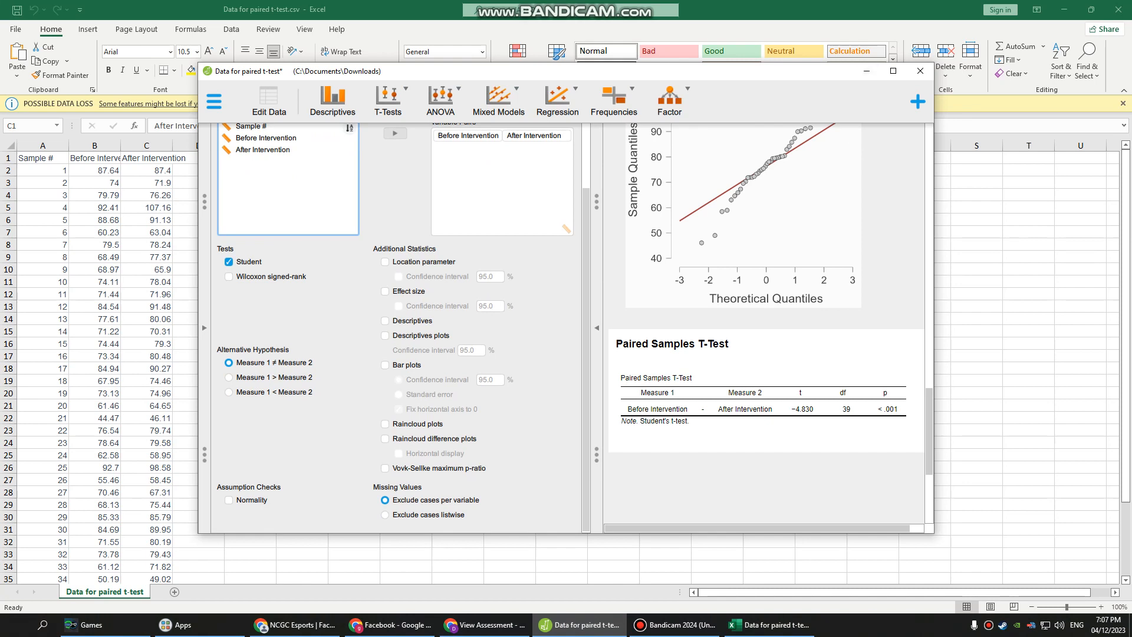
pyautogui.scroll(2, 767, 295)
pyautogui.scroll(2, 767, 324)
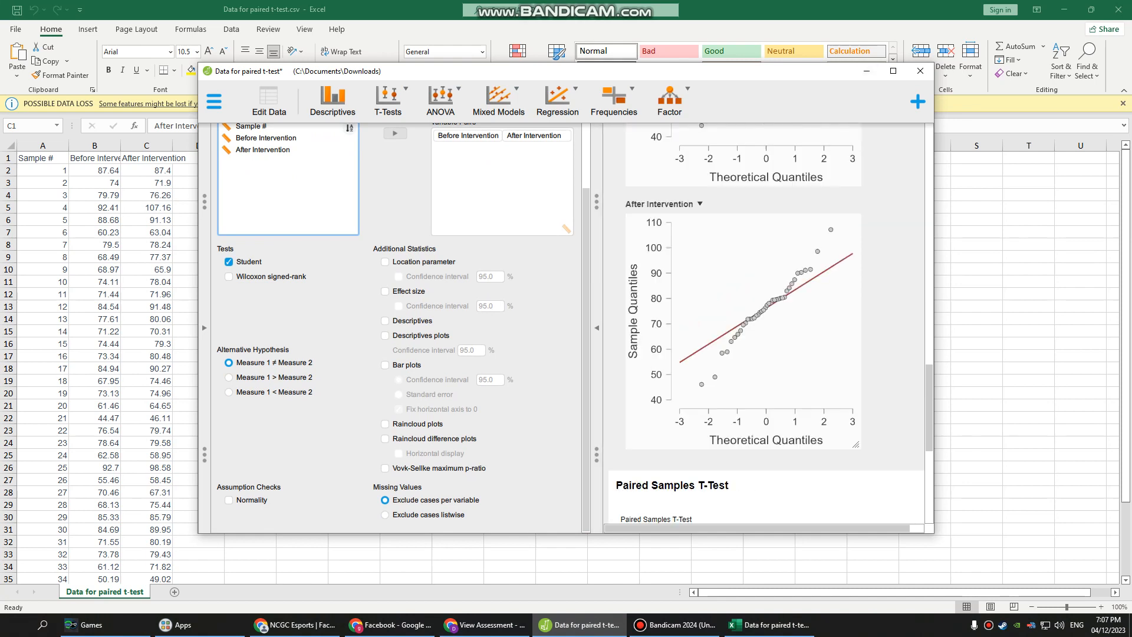
pyautogui.scroll(6, 767, 325)
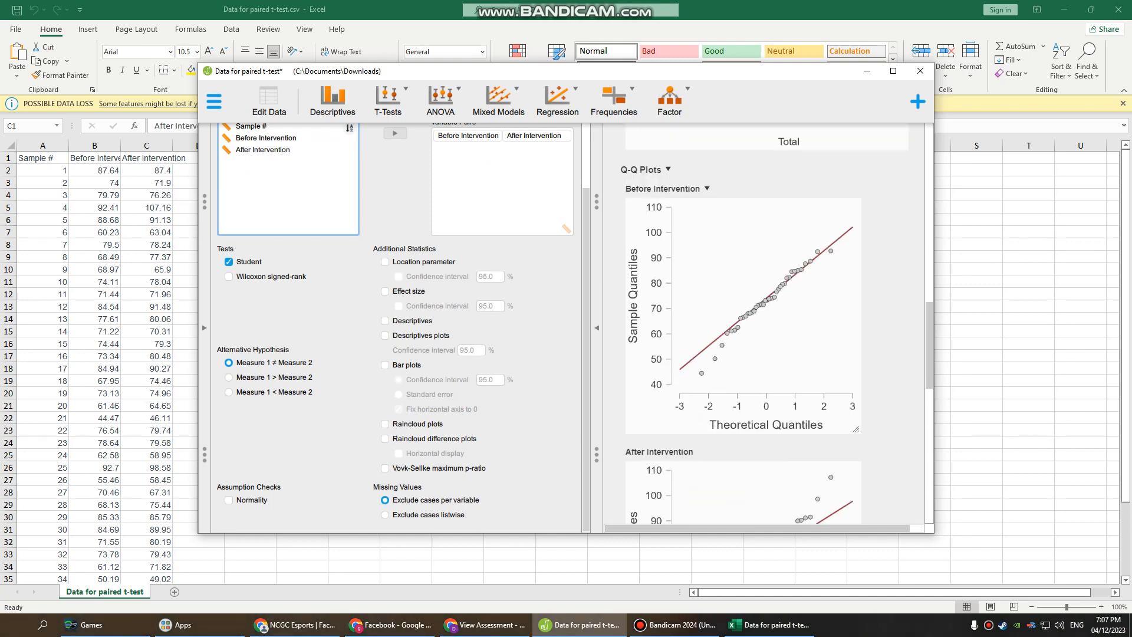
pyautogui.scroll(-2, 767, 325)
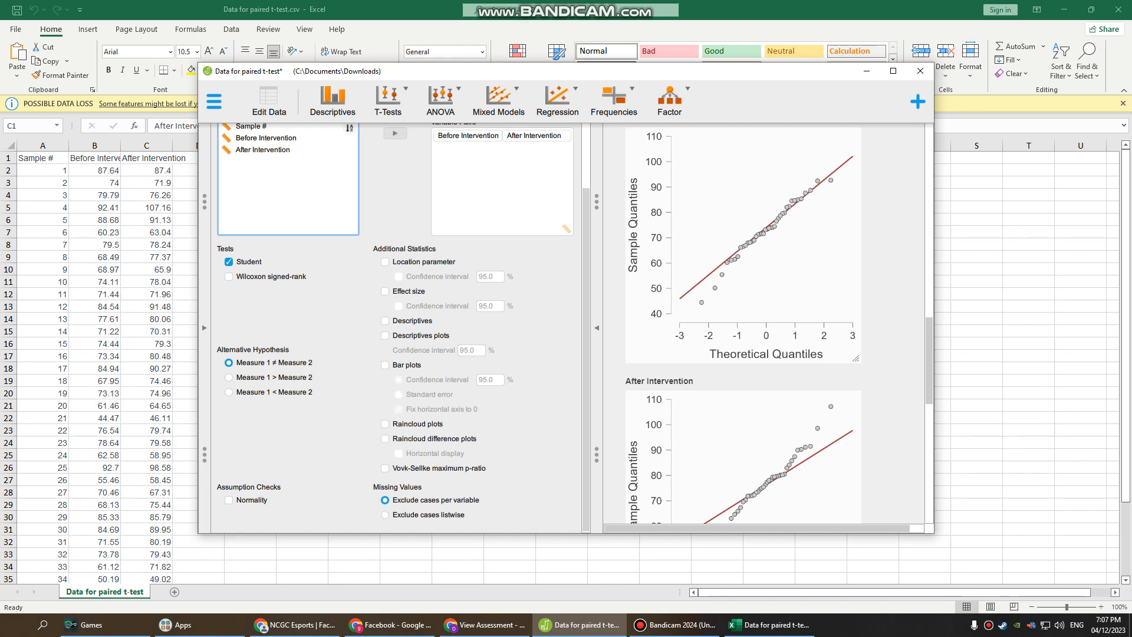
pyautogui.scroll(-5, 766, 324)
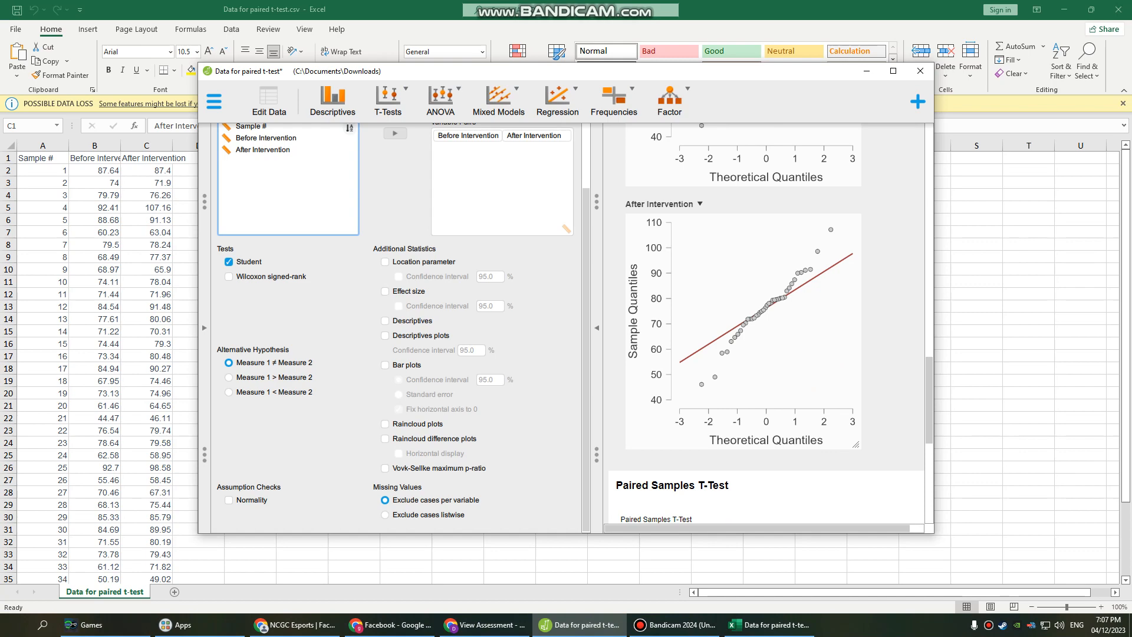
pyautogui.scroll(-2, 766, 325)
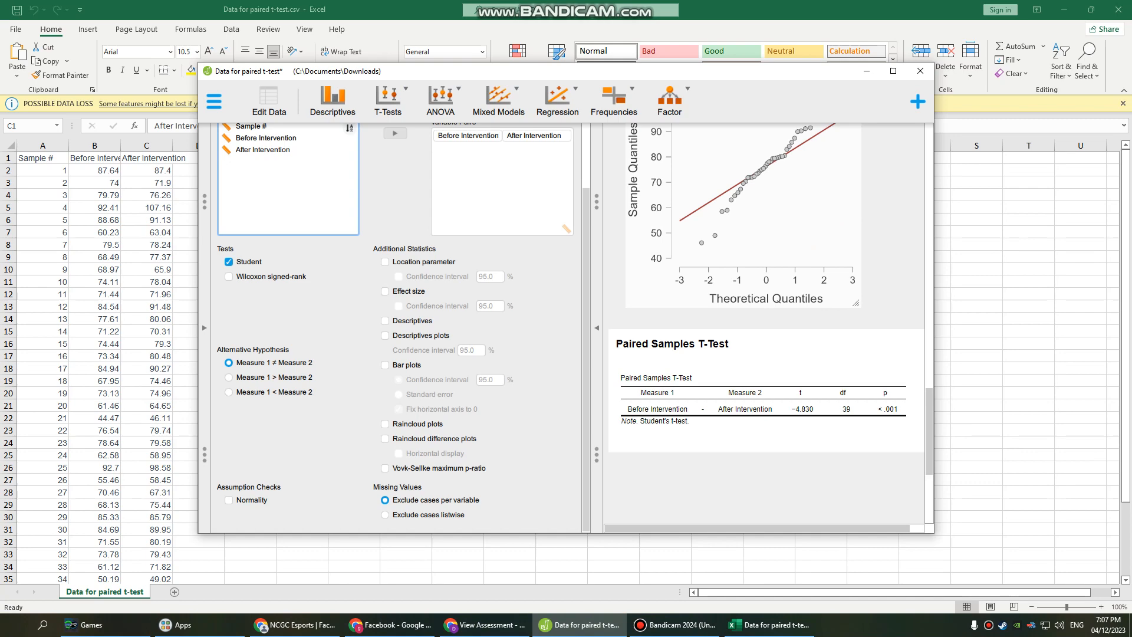
pyautogui.scroll(2, 767, 325)
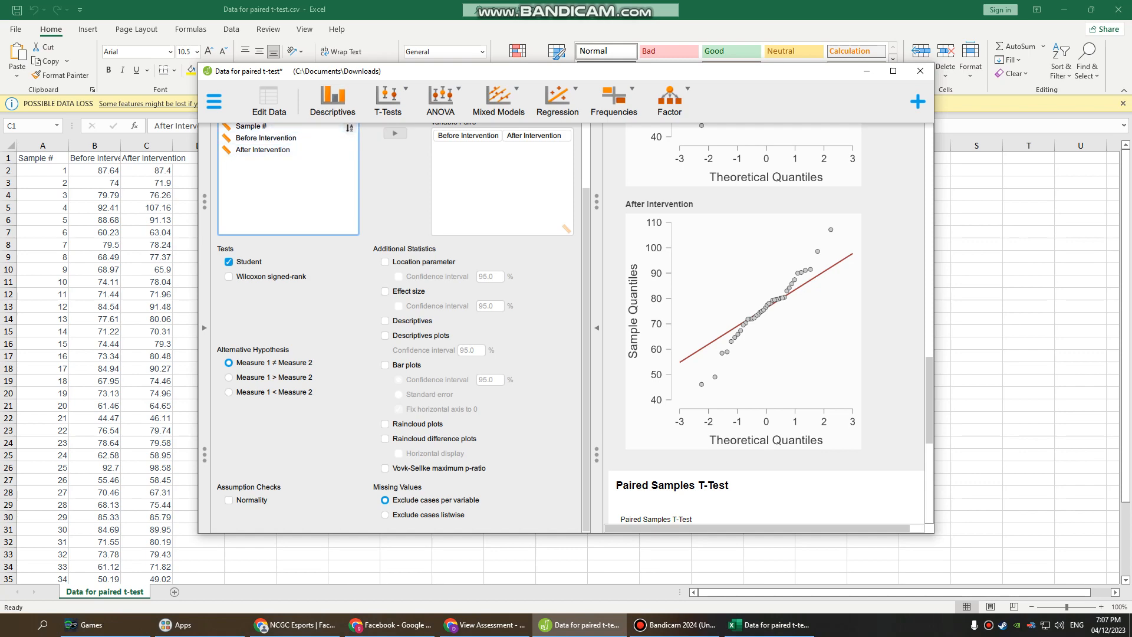
# Switch back to the assignment page in the browser and reread its directions.
pyautogui.click(485, 625)
pyautogui.scroll(-2, 472, 353)
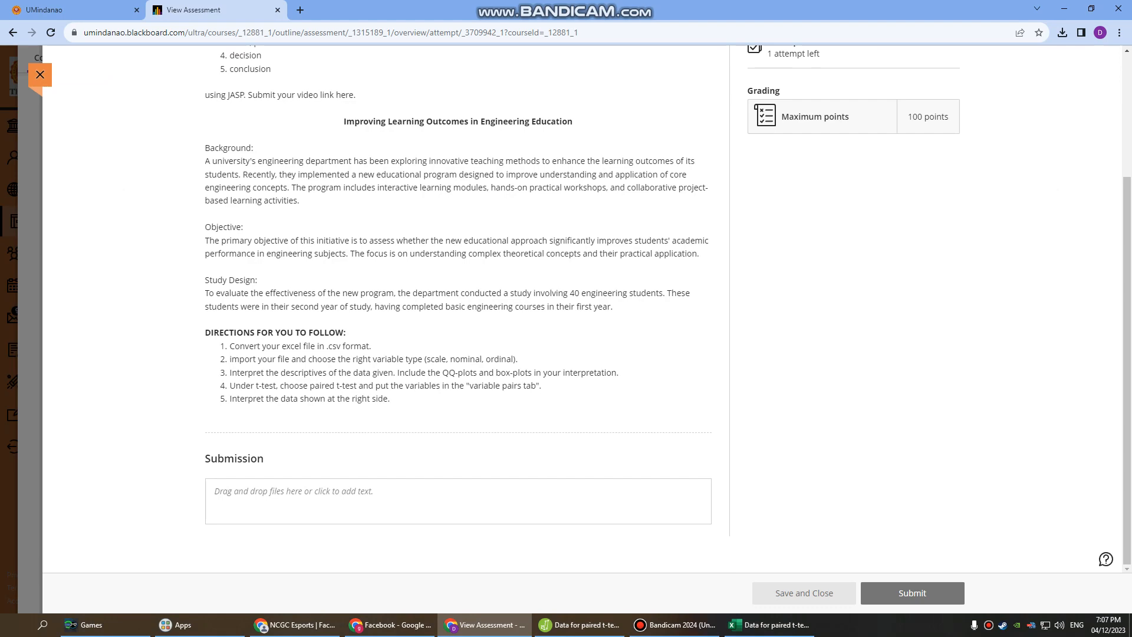
pyautogui.scroll(3, 566, 330)
pyautogui.click(674, 625)
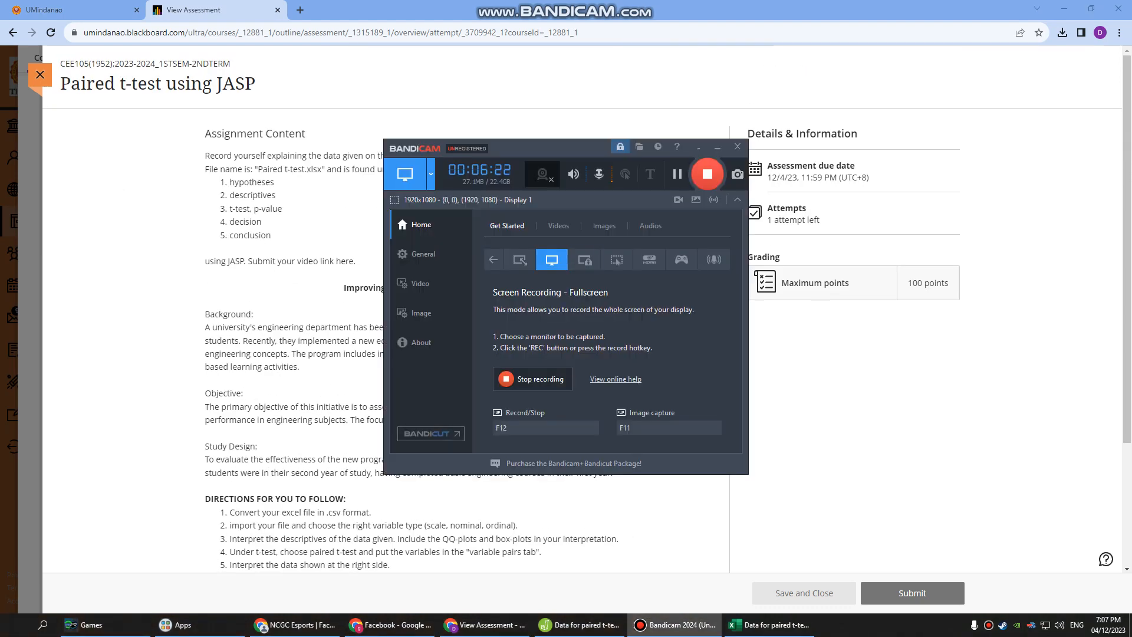